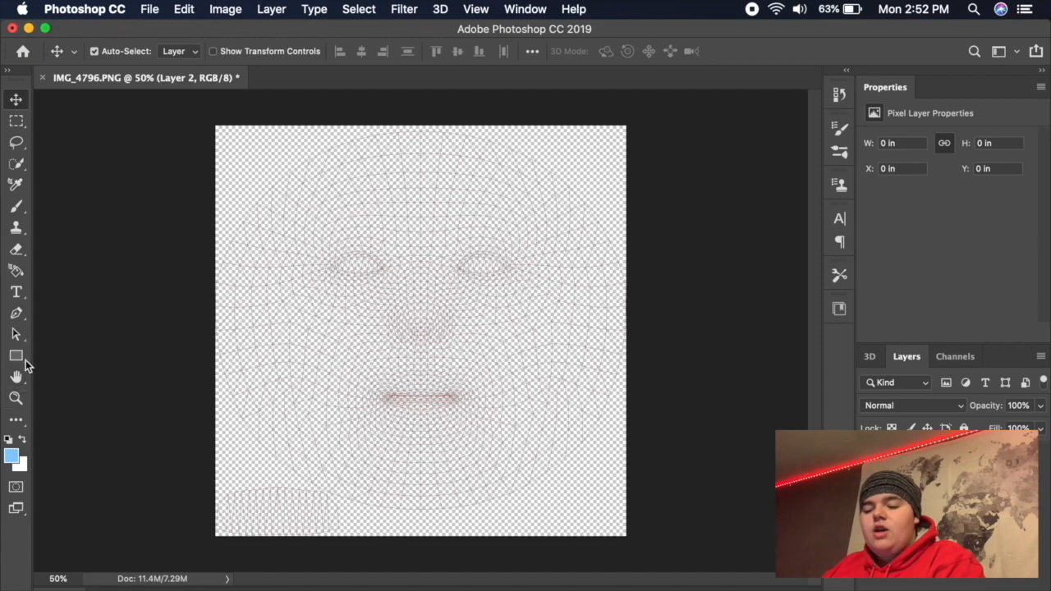
Add a text layer reading "BILLIE" above the left eye of the face mesh
{"action": "left_click", "coordinate": [16, 294]}
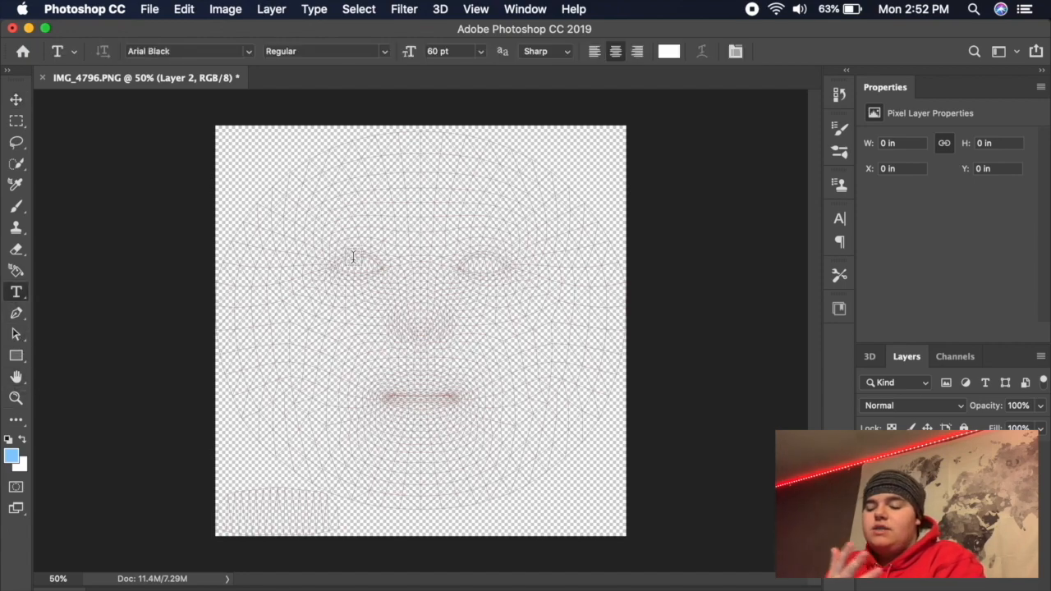
{"action": "left_click", "coordinate": [322, 222]}
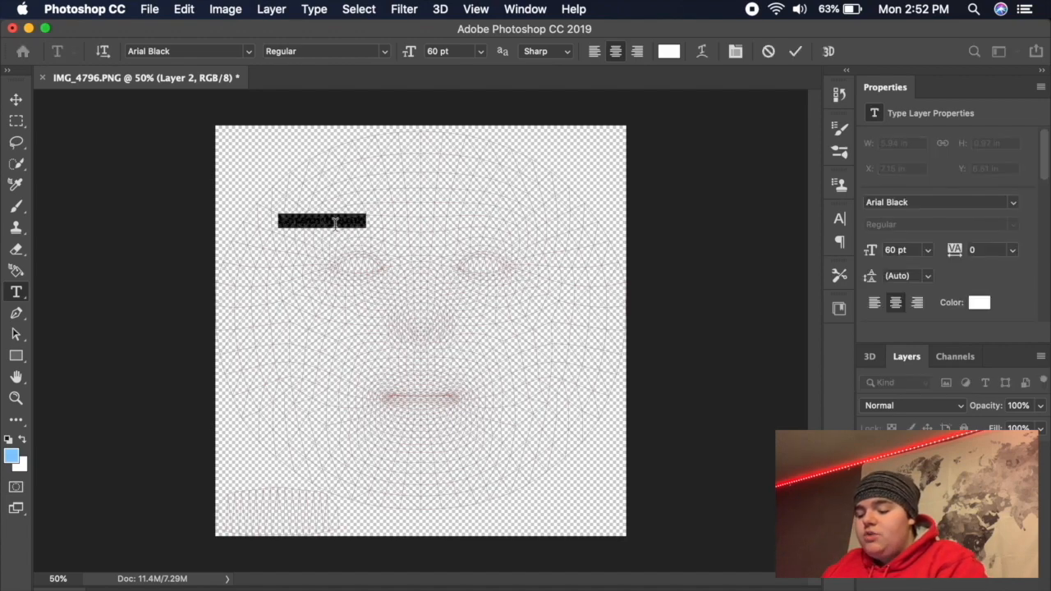
{"action": "key", "text": "BackSpace"}
{"action": "type", "text": "Blah"}
{"action": "key", "text": "BackSpace"}
{"action": "key", "text": "BackSpace"}
{"action": "key", "text": "BackSpace"}
{"action": "key", "text": "BackSpace"}
{"action": "type", "text": "Blue"}
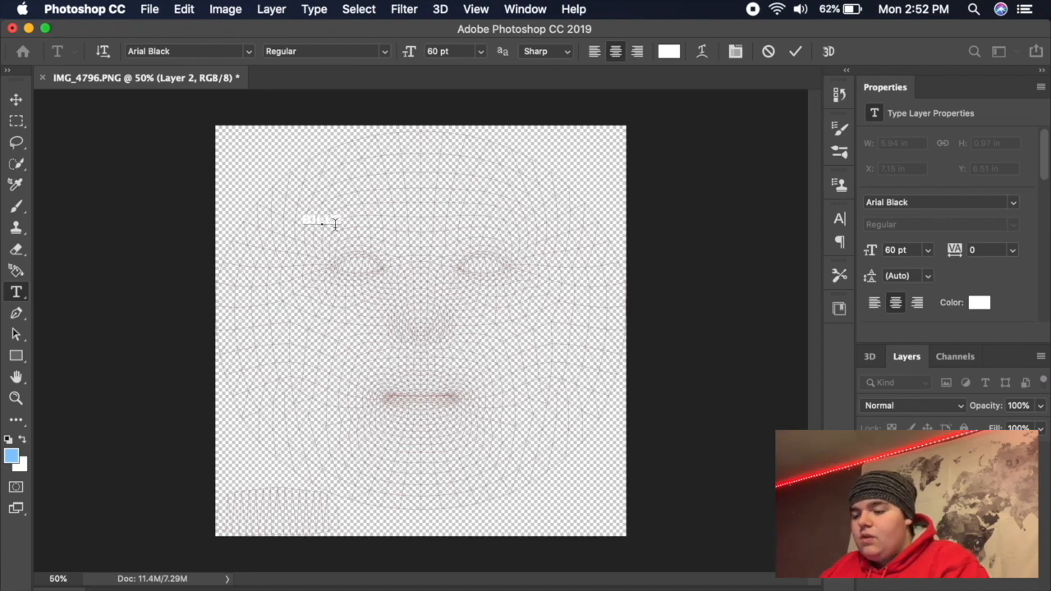
Set the BILLIE text's colour to black and its size to 80 pt
{"action": "double_click", "coordinate": [319, 218]}
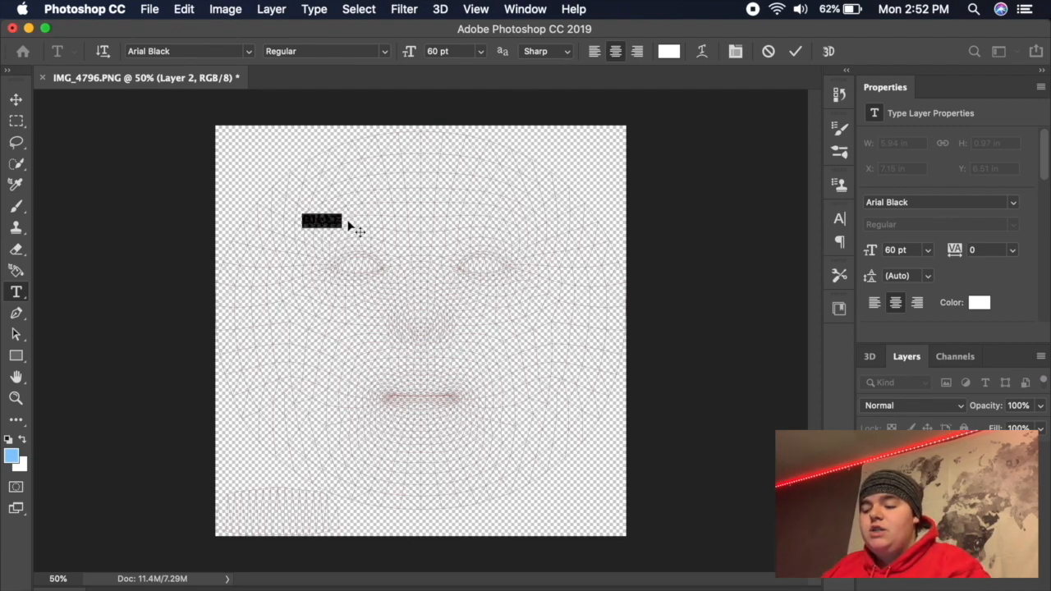
{"action": "left_click", "coordinate": [672, 51]}
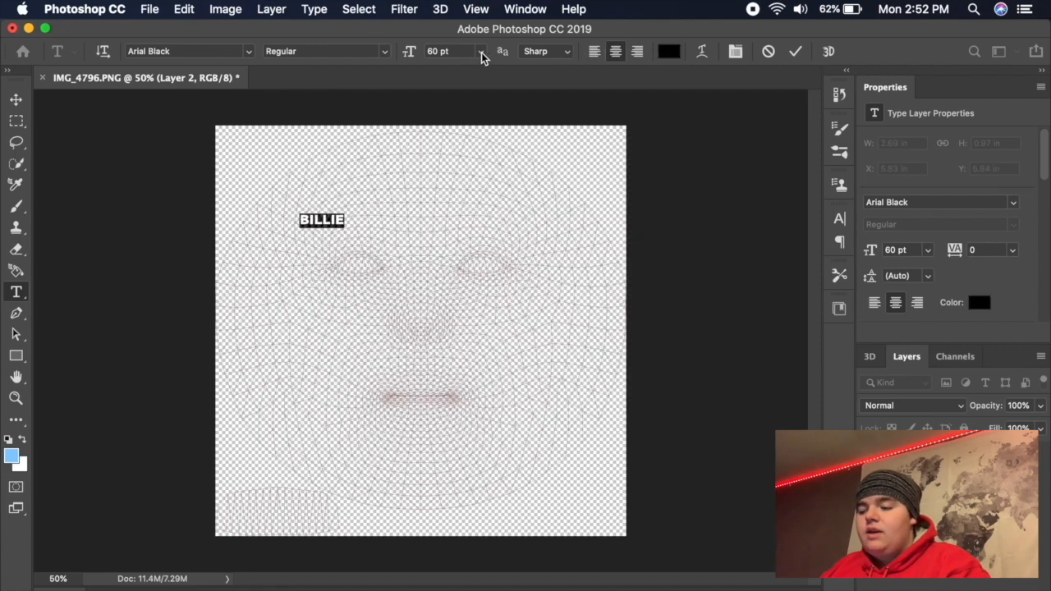
{"action": "left_click", "coordinate": [481, 52]}
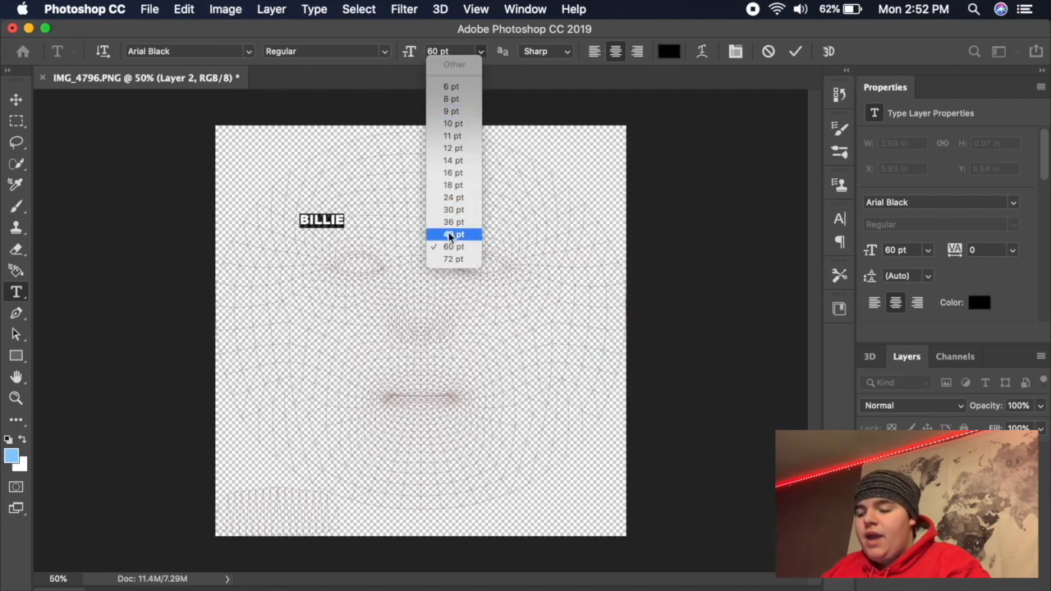
{"action": "type", "text": "80"}
{"action": "key", "text": "Return"}
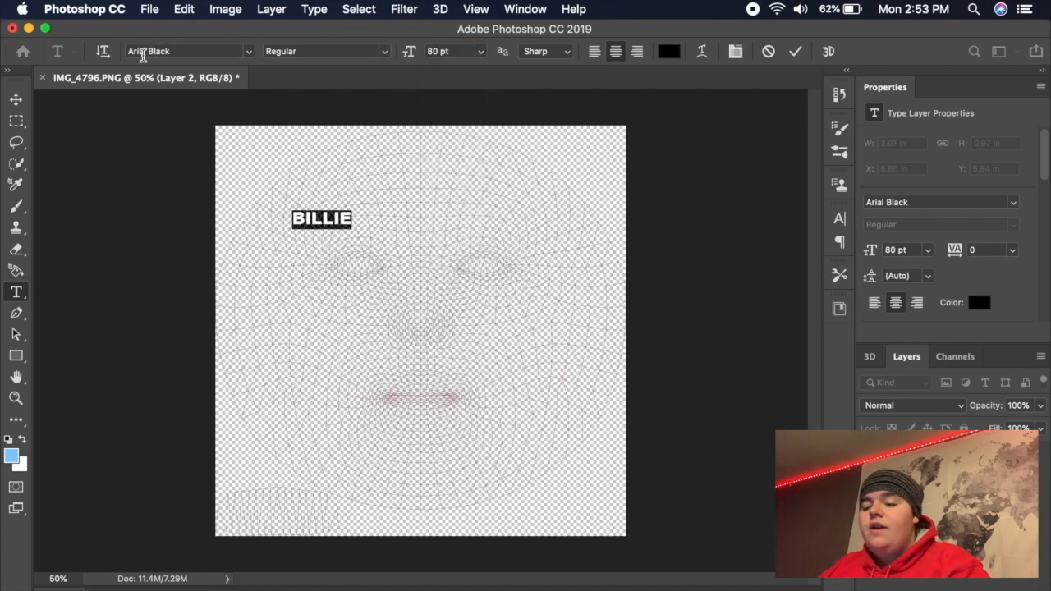
Change the BILLIE text's font to LHF Convecta CONVEX
{"action": "left_click", "coordinate": [152, 51]}
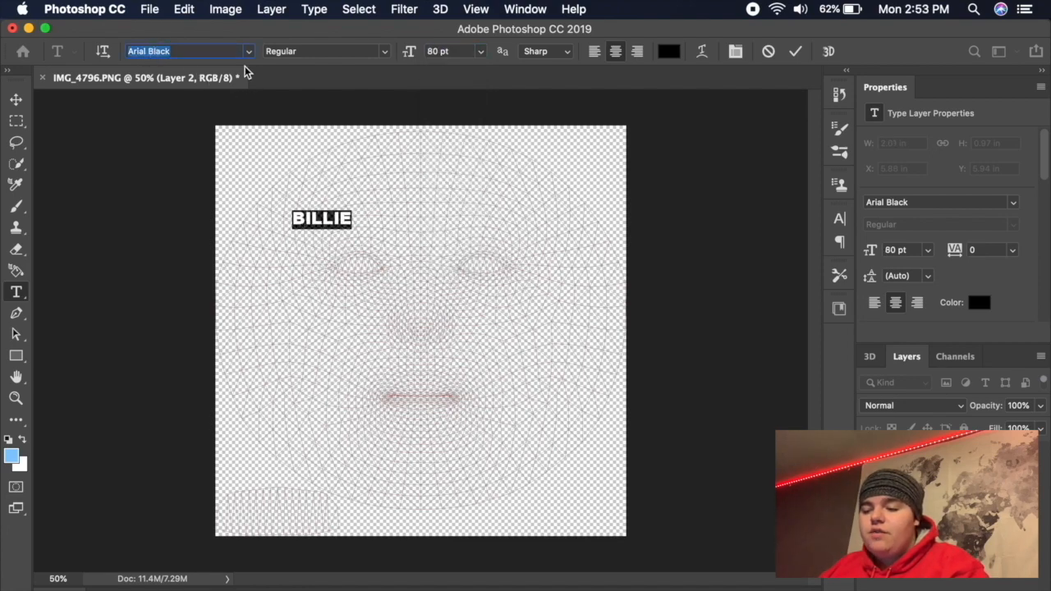
{"action": "left_click", "coordinate": [250, 52]}
{"action": "scroll", "coordinate": [353, 460], "scroll_direction": "down", "scroll_amount": 20}
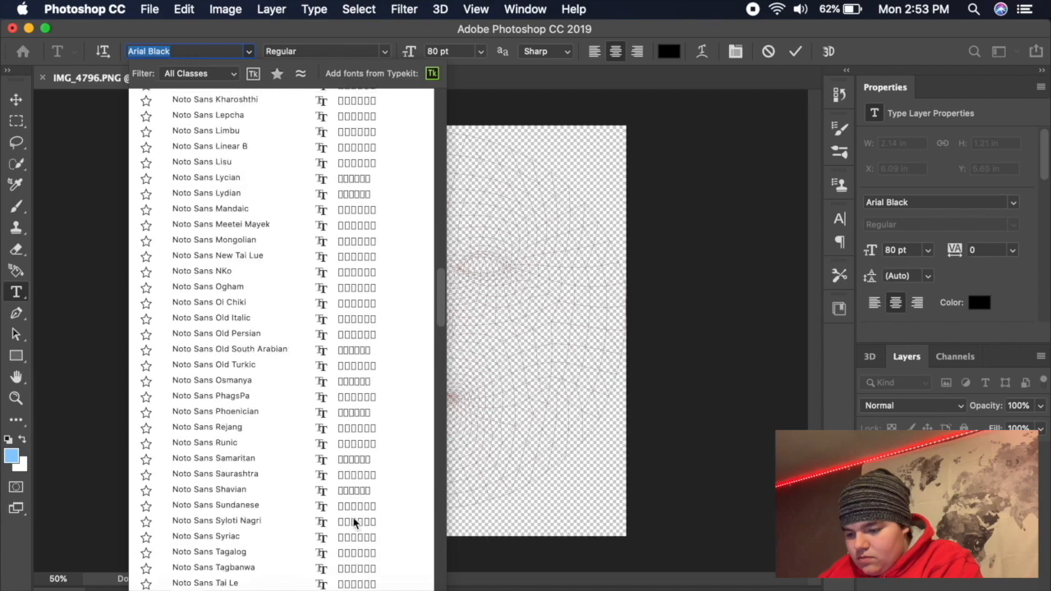
{"action": "scroll", "coordinate": [355, 450], "scroll_direction": "up", "scroll_amount": 20}
{"action": "scroll", "coordinate": [361, 448], "scroll_direction": "down", "scroll_amount": 15}
{"action": "left_click", "coordinate": [358, 436]}
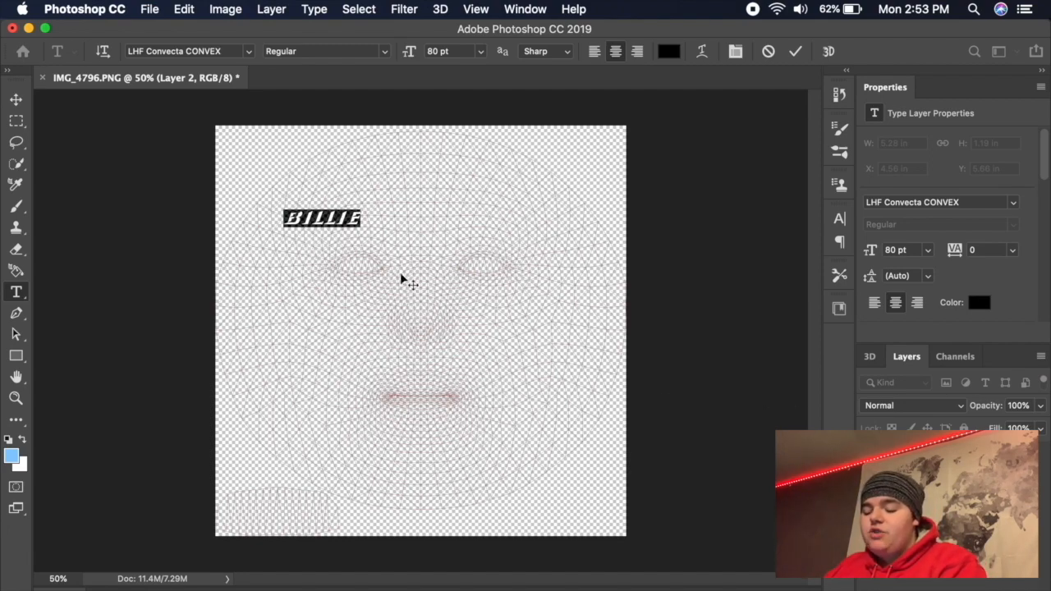
Commit the text and move BILLIE so it sits directly over the mesh's left eyebrow area
{"action": "left_click", "coordinate": [16, 334]}
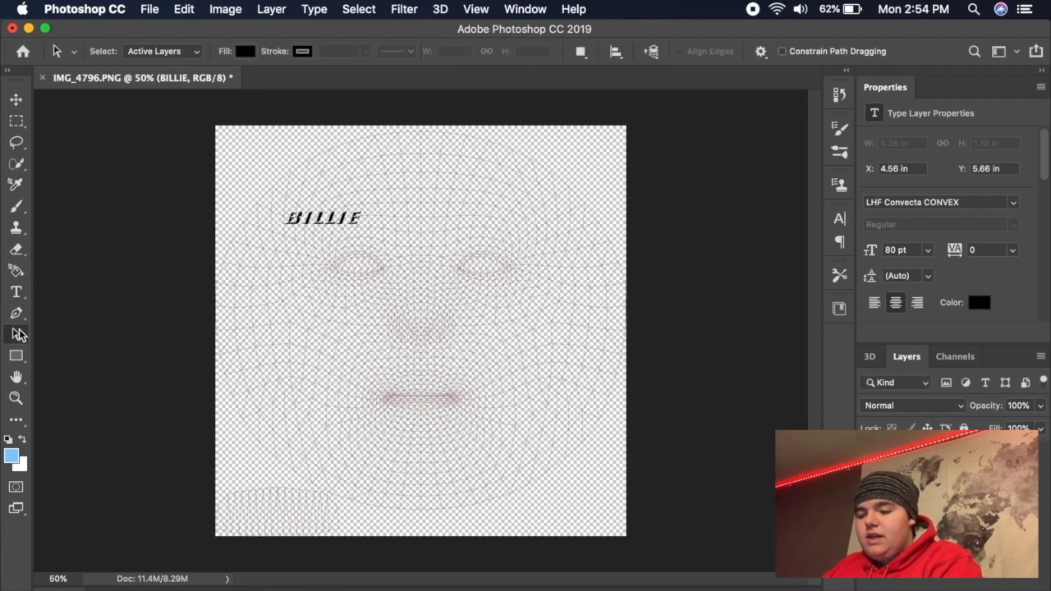
{"action": "key", "text": "super+t"}
{"action": "left_click_drag", "start_coordinate": [327, 221], "coordinate": [355, 222]}
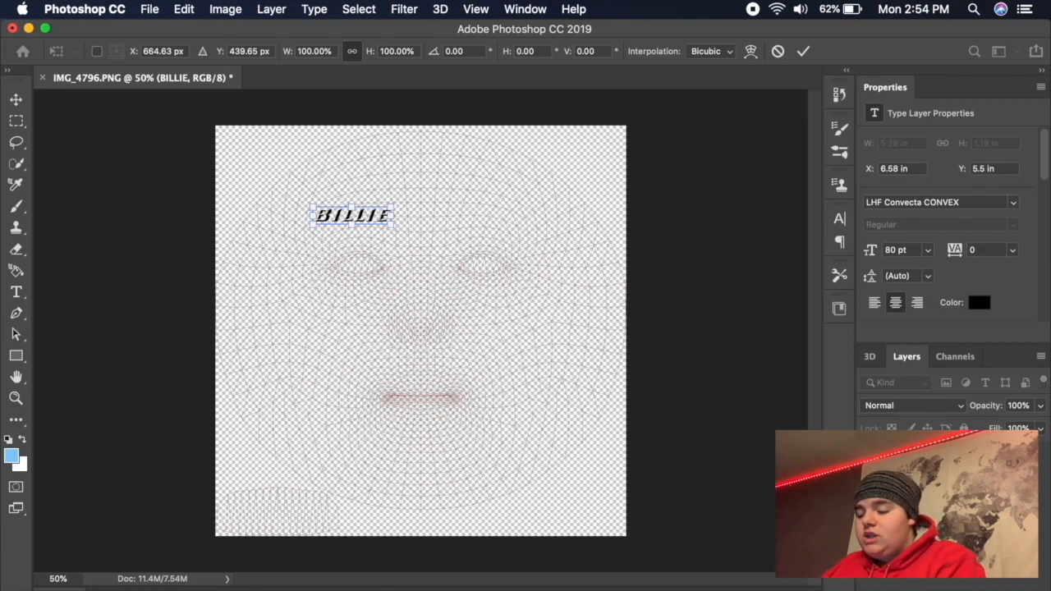
{"action": "key", "text": "Return"}
{"action": "key", "text": "a"}
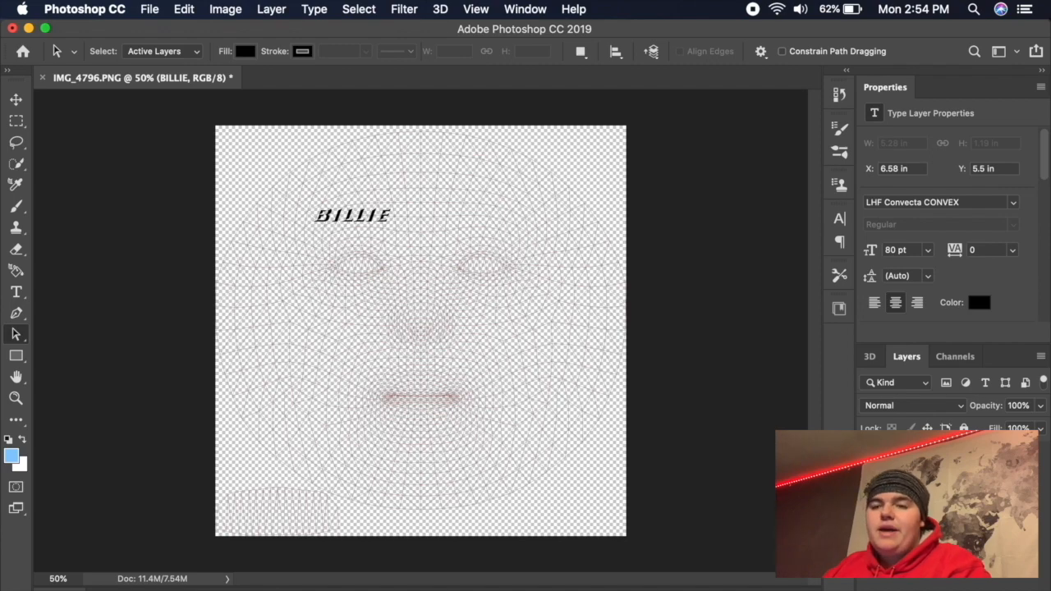
Duplicate the BILLIE text layer four times
{"action": "key", "text": "super+j"}
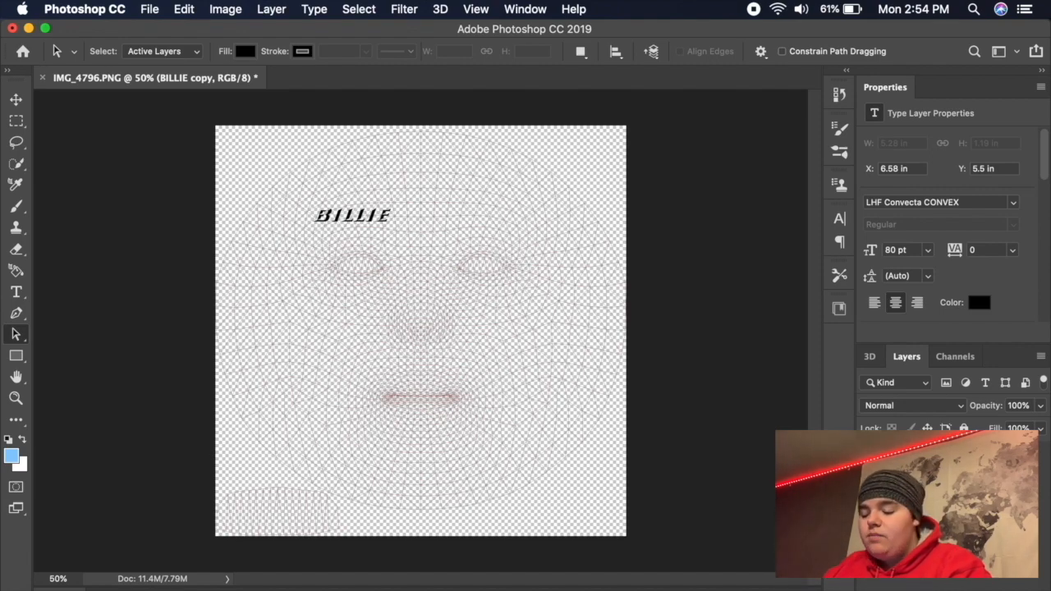
{"action": "key", "text": "super+j"}
{"action": "key", "text": "super+j"}
{"action": "key", "text": "super+j"}
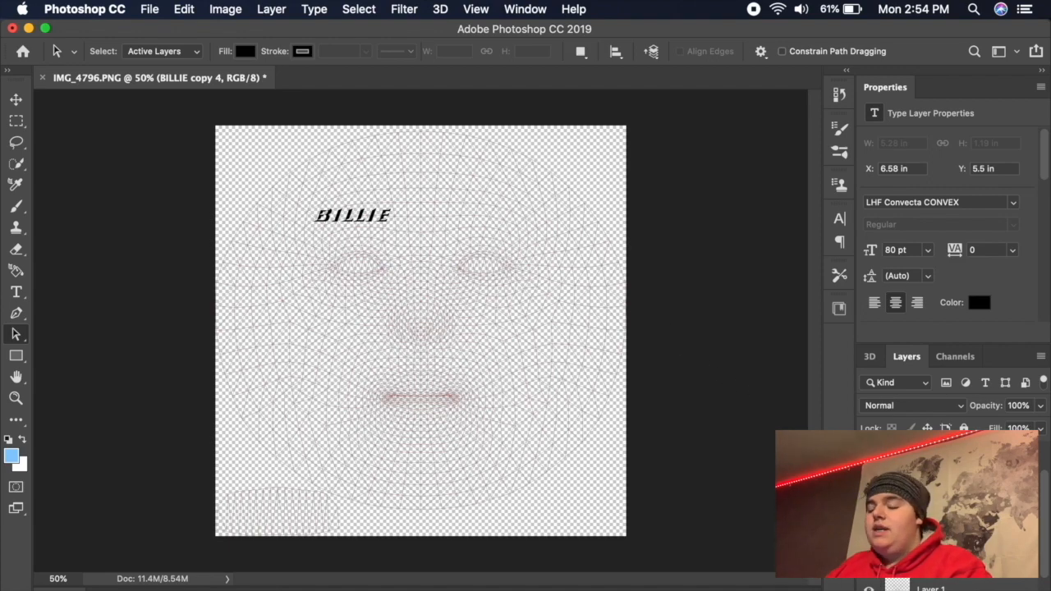
Place three BILLIE copies on the face mesh, one above the right eye and one on each cheek
{"action": "key", "text": "super+t"}
{"action": "left_click_drag", "start_coordinate": [394, 222], "coordinate": [500, 214]}
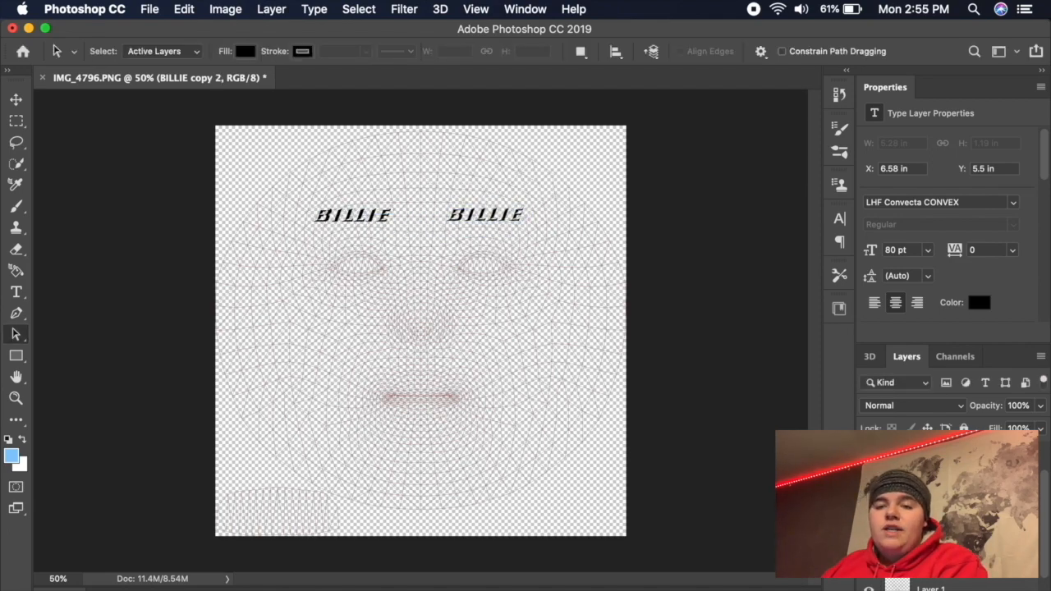
{"action": "key", "text": "super+t"}
{"action": "left_click_drag", "start_coordinate": [371, 218], "coordinate": [513, 312]}
{"action": "key", "text": "Return"}
{"action": "key", "text": "super+v"}
{"action": "key", "text": "super+t"}
{"action": "key", "text": "Return"}
{"action": "key", "text": "super+v"}
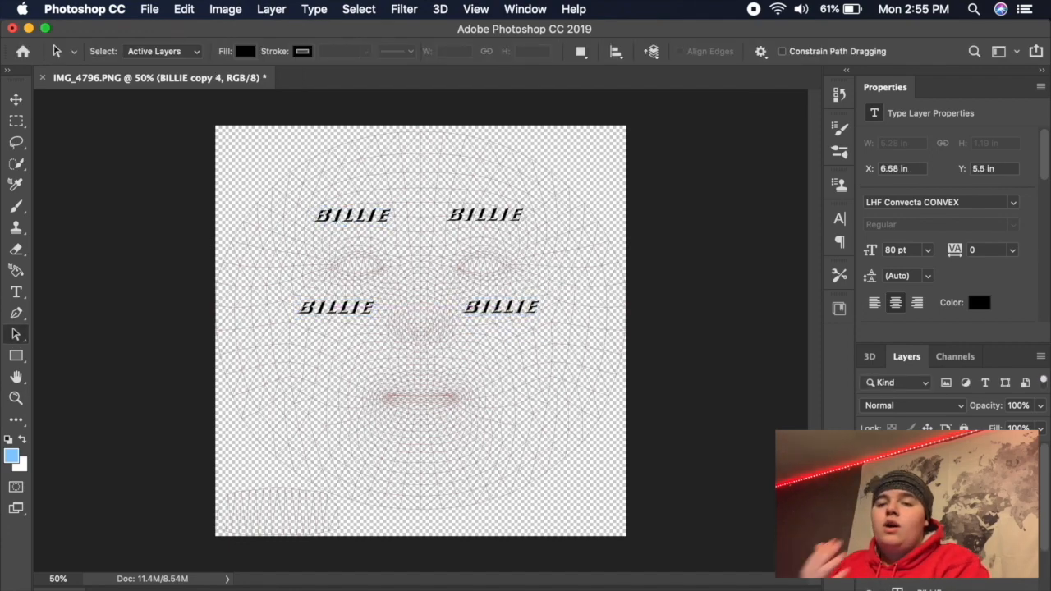
Move the remaining BILLIE copy onto the chin, centred below the mouth
{"action": "key", "text": "super+t"}
{"action": "left_click_drag", "start_coordinate": [354, 215], "coordinate": [434, 442]}
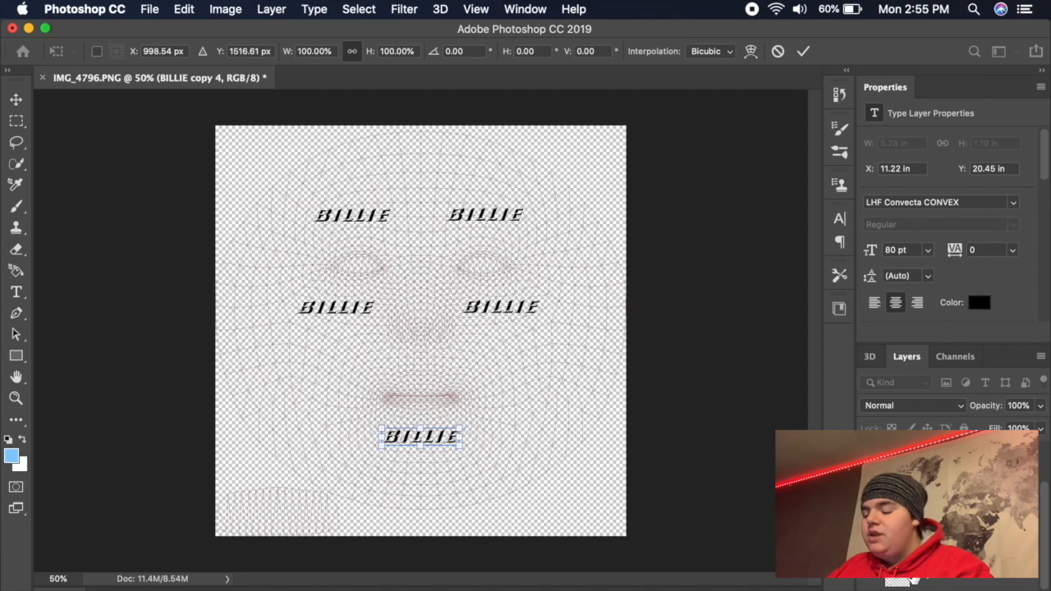
{"action": "key", "text": "Return"}
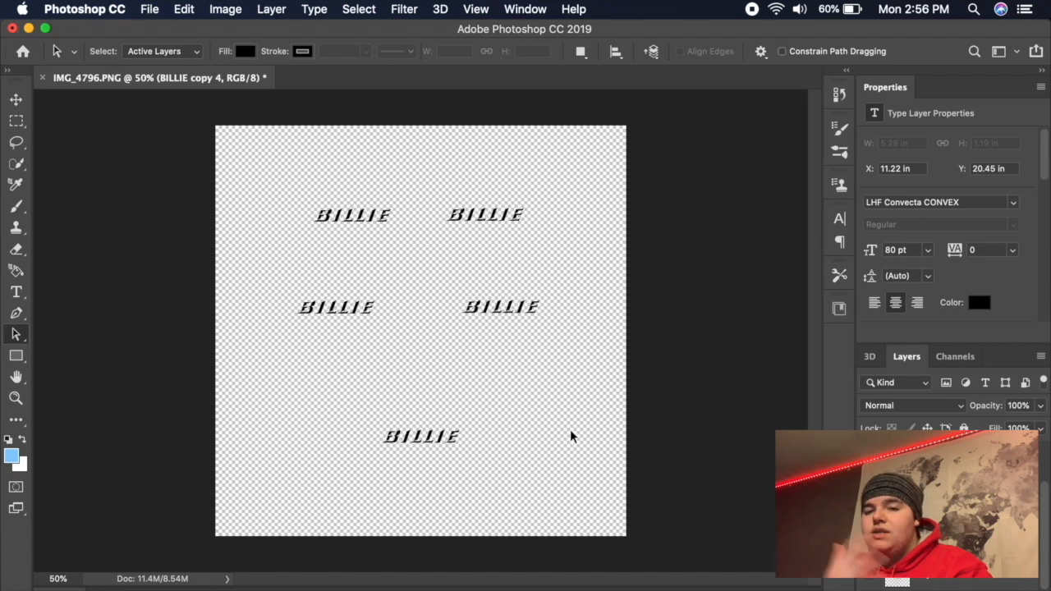
Export the text artwork as a PNG named "BILS" in the EXTRAS folder
{"action": "left_click", "coordinate": [149, 10]}
{"action": "mouse_move", "coordinate": [205, 222]}
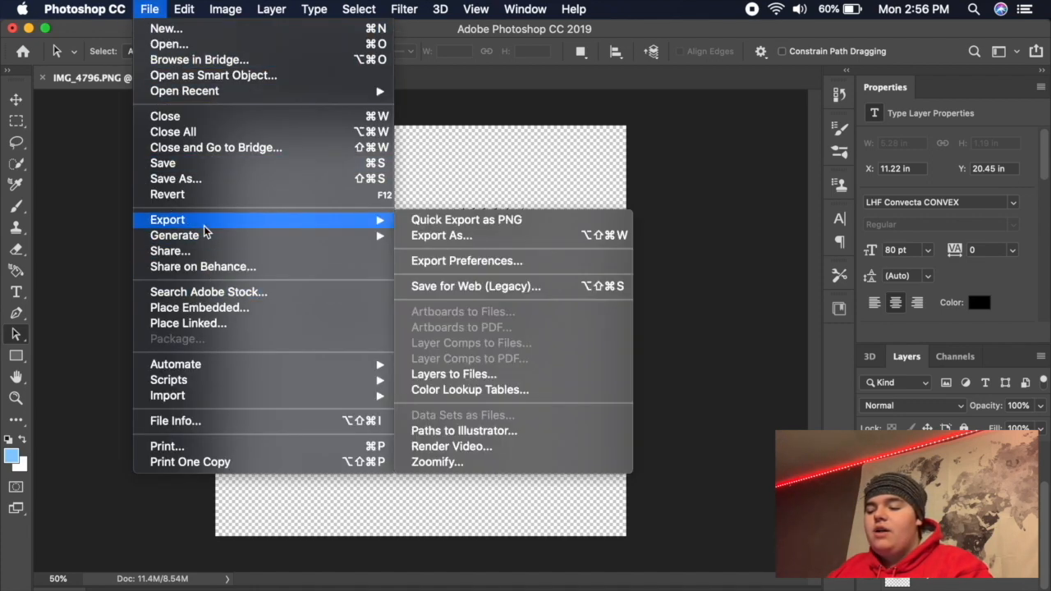
{"action": "left_click", "coordinate": [443, 220]}
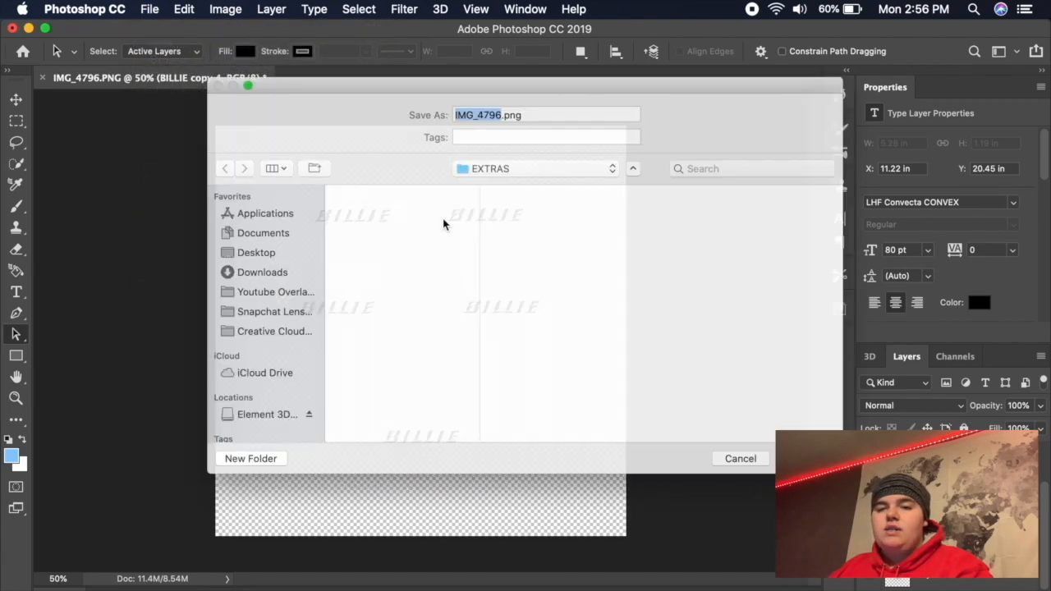
{"action": "type", "text": "Bb3"}
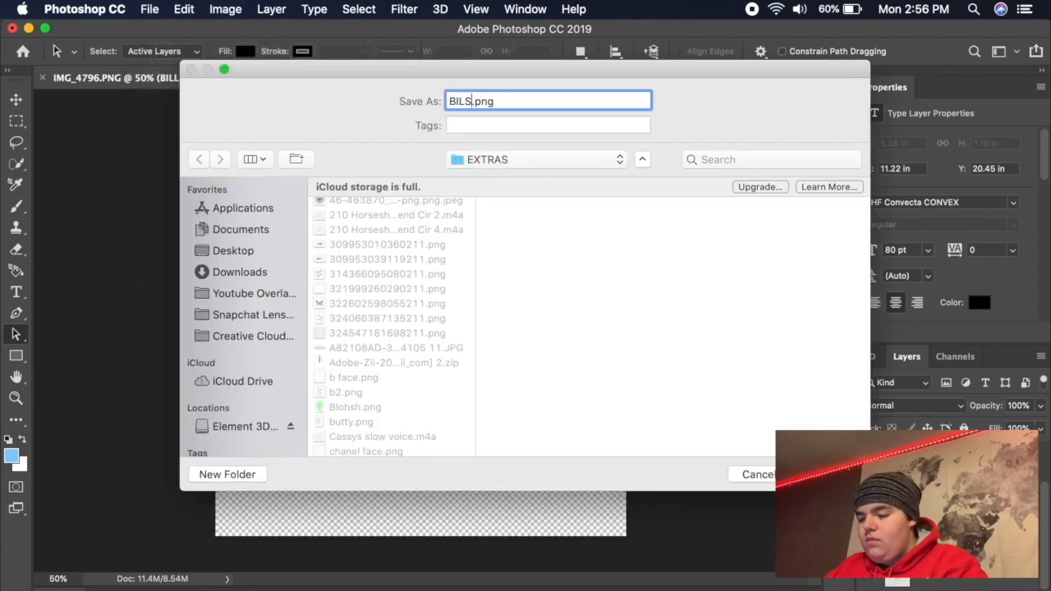
{"action": "key", "text": "Return"}
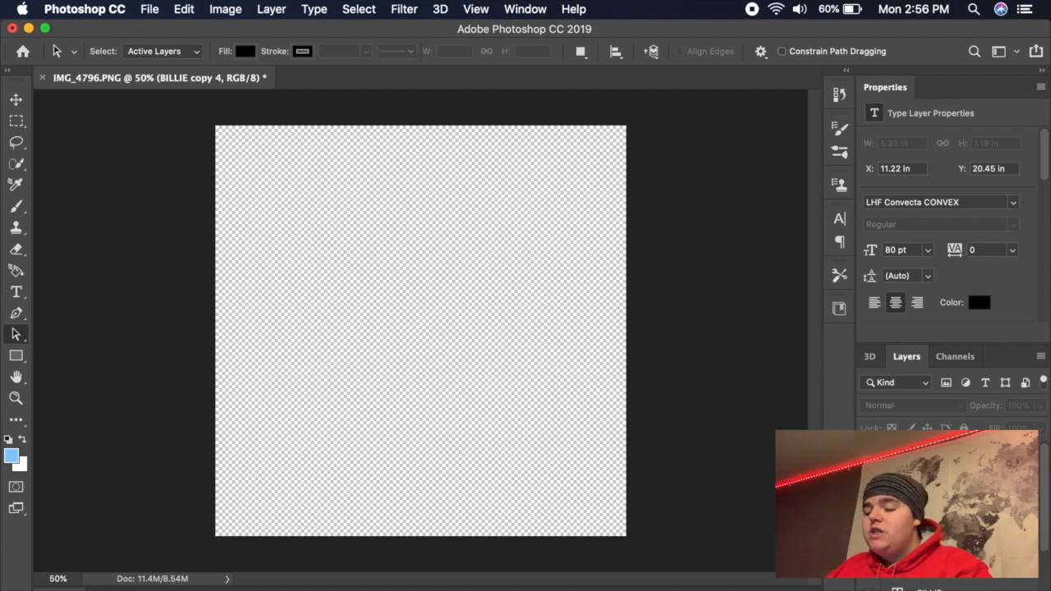
Make the empty Layer 2 active and choose the soft round 30 tip for the Brush tool
{"action": "left_click", "coordinate": [1002, 590]}
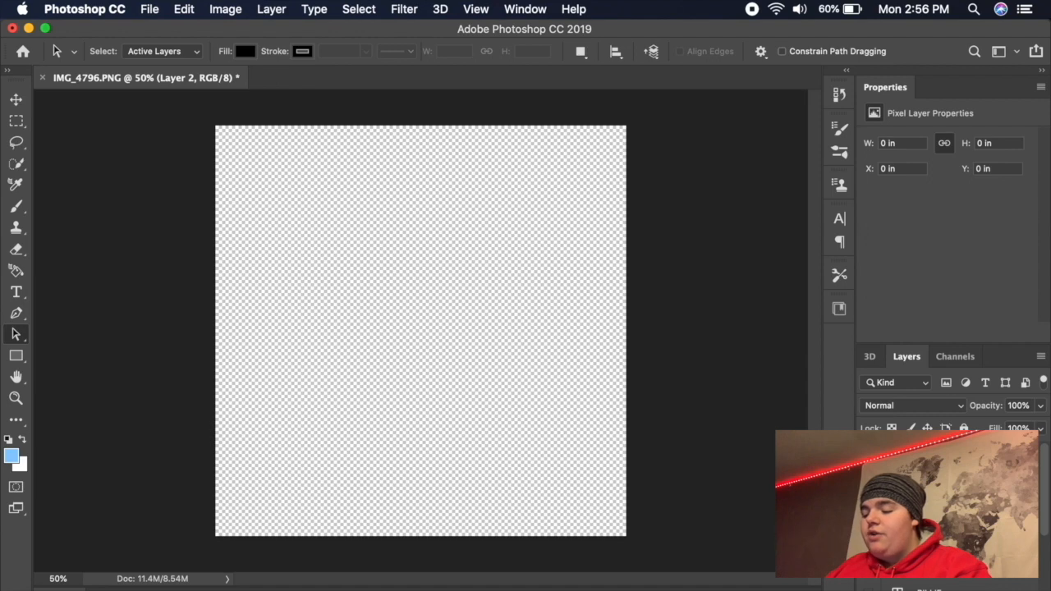
{"action": "left_click", "coordinate": [15, 206]}
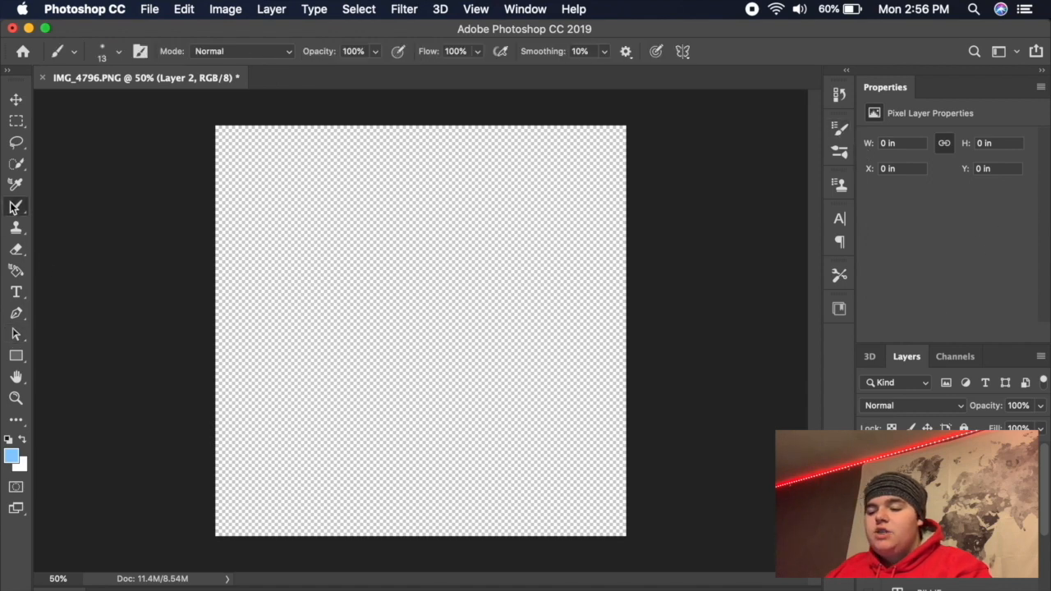
{"action": "left_click", "coordinate": [840, 152]}
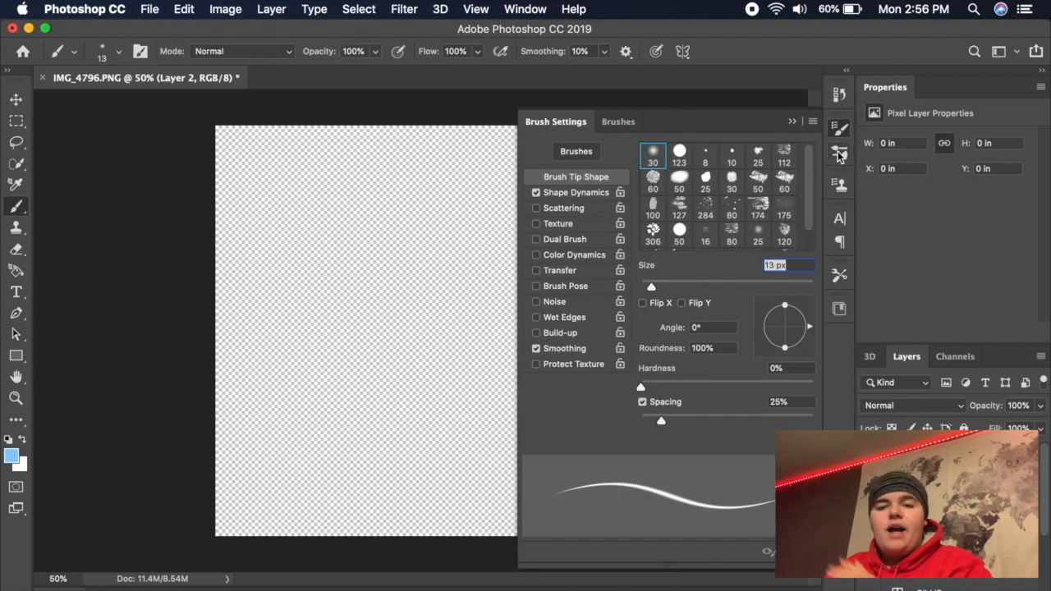
{"action": "left_click", "coordinate": [839, 154]}
{"action": "left_click", "coordinate": [839, 129]}
{"action": "left_click", "coordinate": [653, 155]}
{"action": "left_click", "coordinate": [839, 129]}
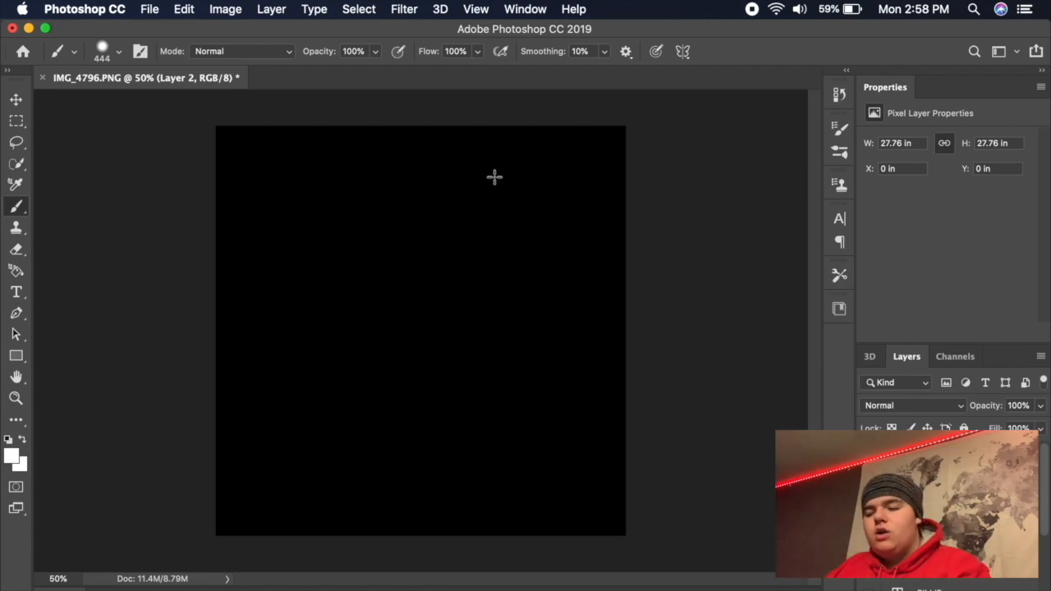
Paint six separate soft white spots across the black canvas with the 444 px brush
{"action": "left_click", "coordinate": [579, 180]}
{"action": "left_click", "coordinate": [285, 222]}
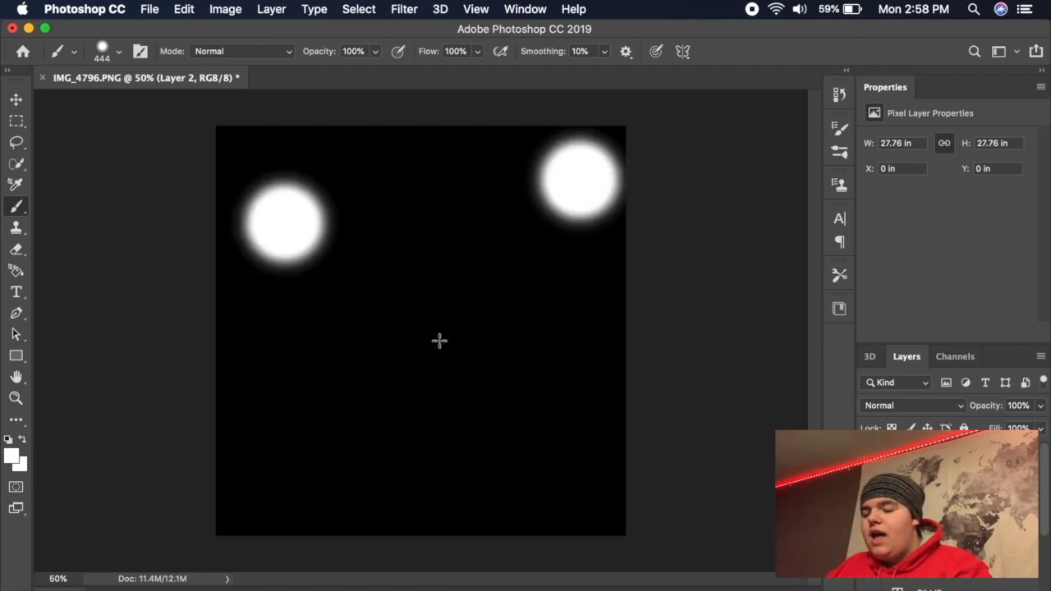
{"action": "left_click", "coordinate": [439, 341]}
{"action": "left_click", "coordinate": [347, 455]}
{"action": "left_click", "coordinate": [559, 519]}
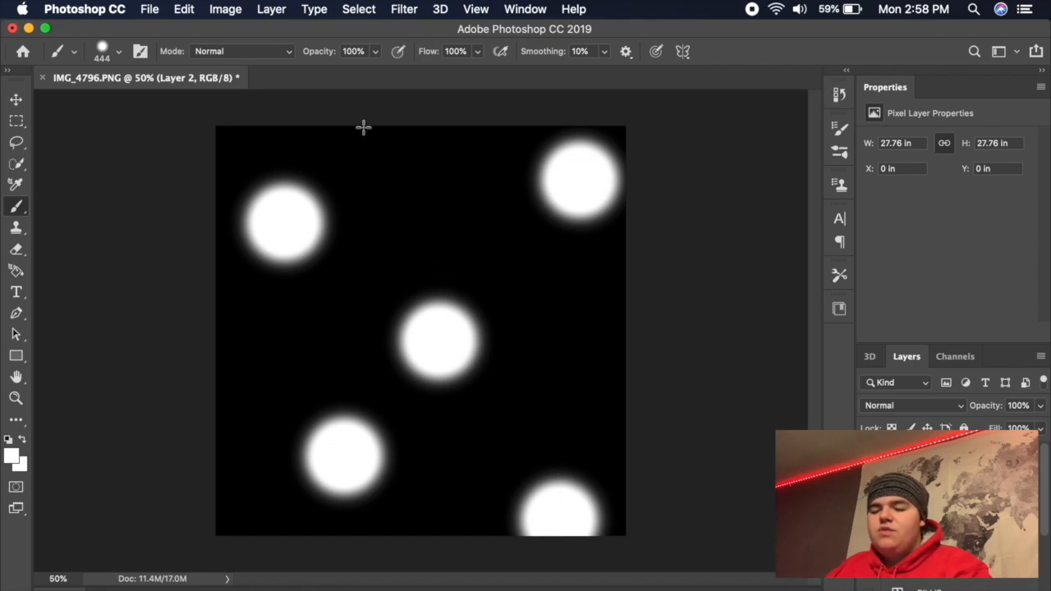
{"action": "left_click", "coordinate": [406, 134]}
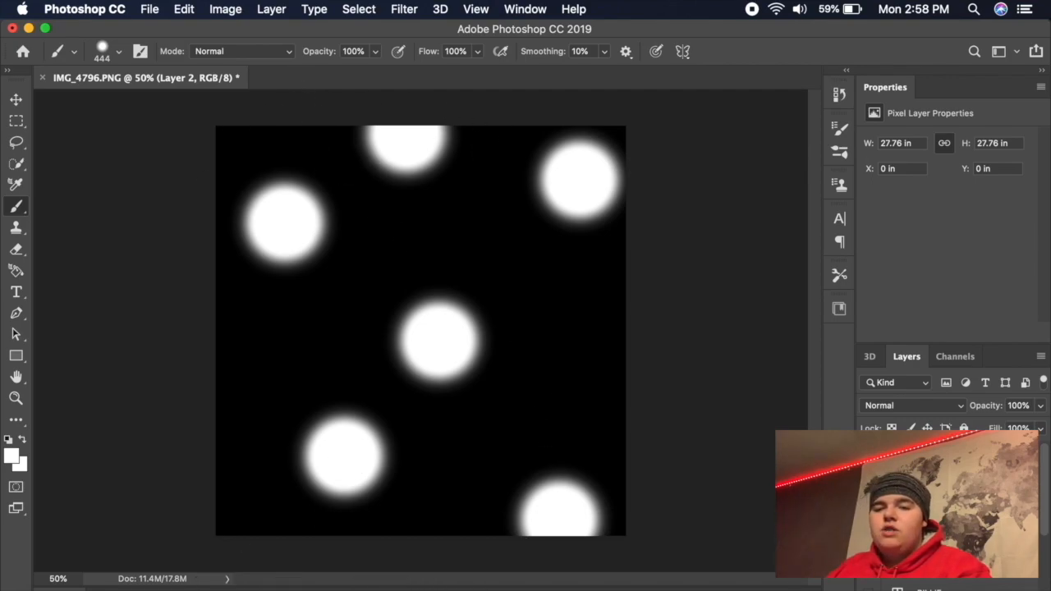
Export the spotted image as a PNG named "BLACK MAP" in the EXTRAS folder
{"action": "left_click", "coordinate": [145, 9]}
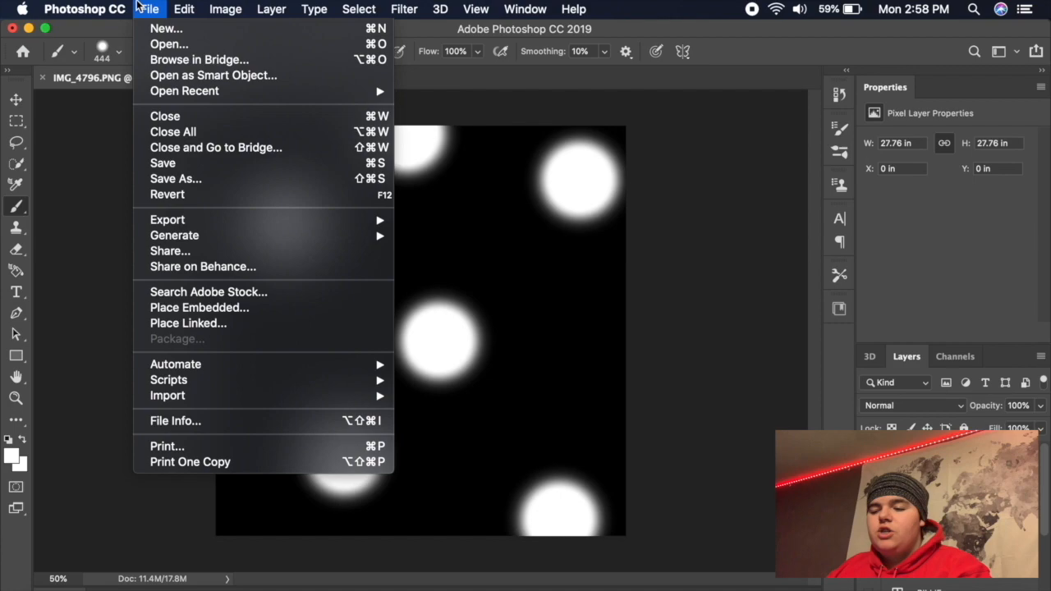
{"action": "mouse_move", "coordinate": [258, 222]}
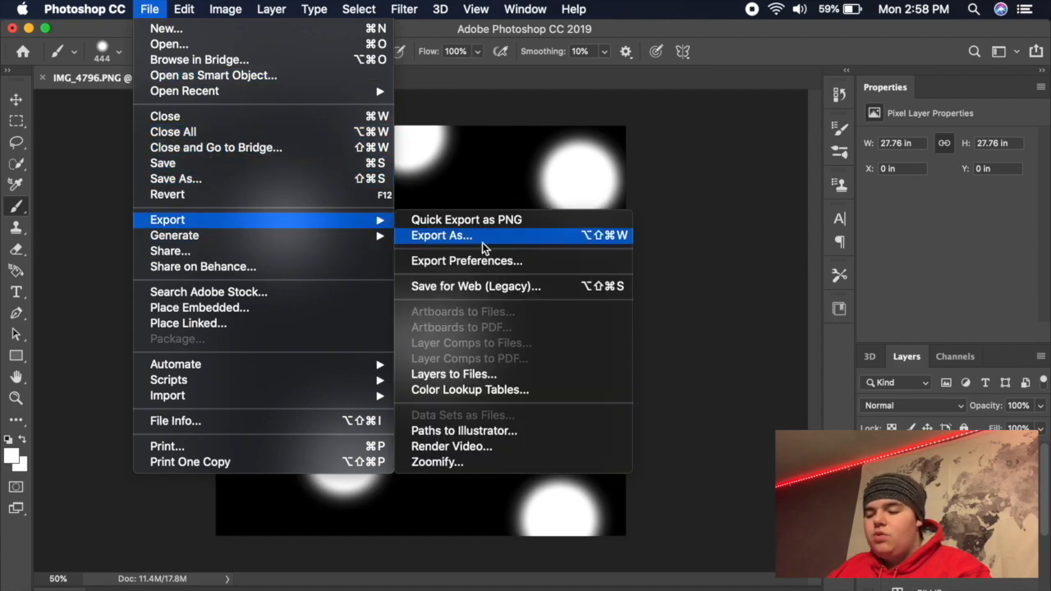
{"action": "left_click", "coordinate": [465, 223]}
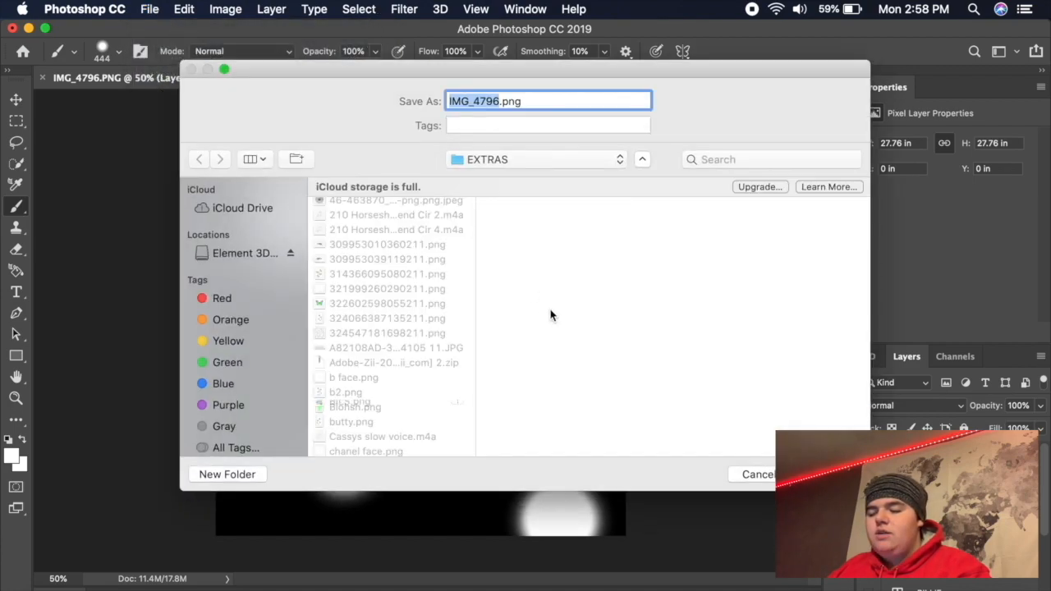
{"action": "type", "text": "BLACK MAP"}
{"action": "key", "text": "Return"}
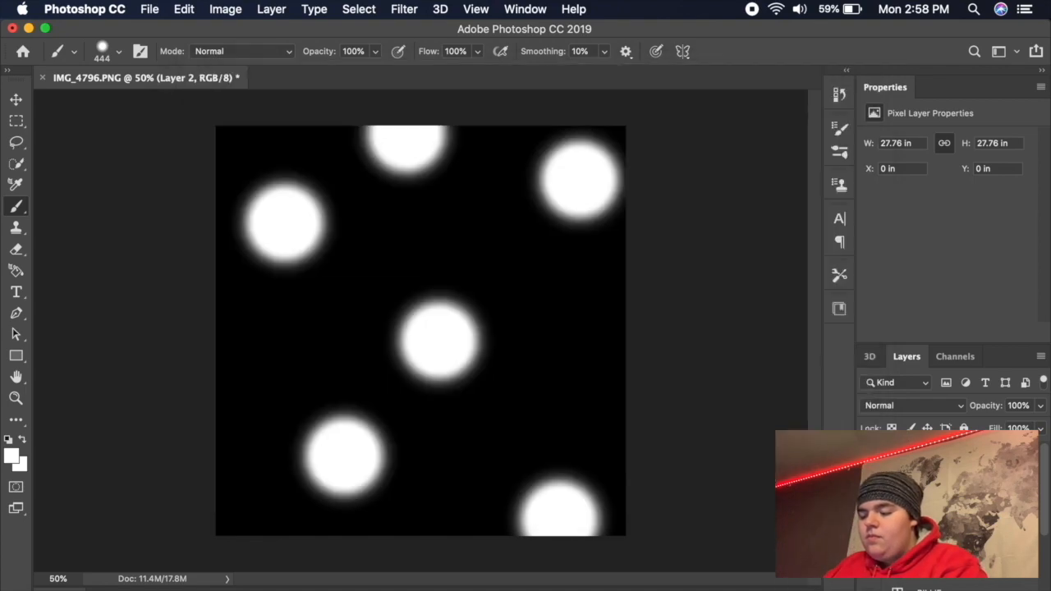
Set the foreground color to black (000000) and paint over all the white spots so the canvas is solid black
{"action": "left_click", "coordinate": [11, 458]}
{"action": "left_click_drag", "start_coordinate": [320, 387], "coordinate": [624, 468]}
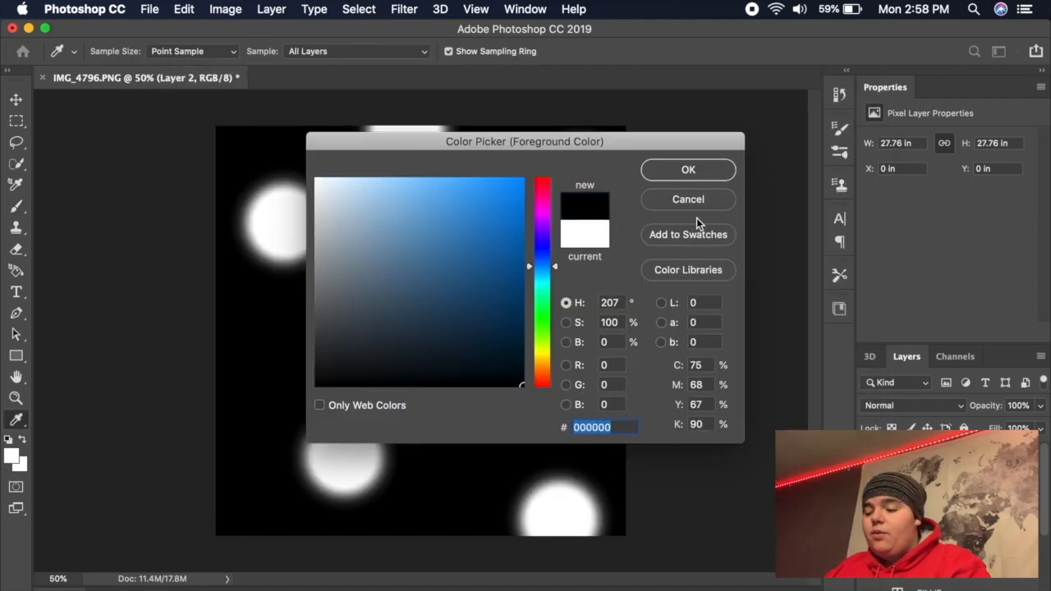
{"action": "left_click", "coordinate": [689, 168]}
{"action": "mouse_move", "coordinate": [275, 205]}
{"action": "left_mouse_down"}
{"action": "mouse_move", "coordinate": [507, 195]}
{"action": "mouse_move", "coordinate": [582, 232]}
{"action": "mouse_move", "coordinate": [615, 528]}
{"action": "left_mouse_up"}
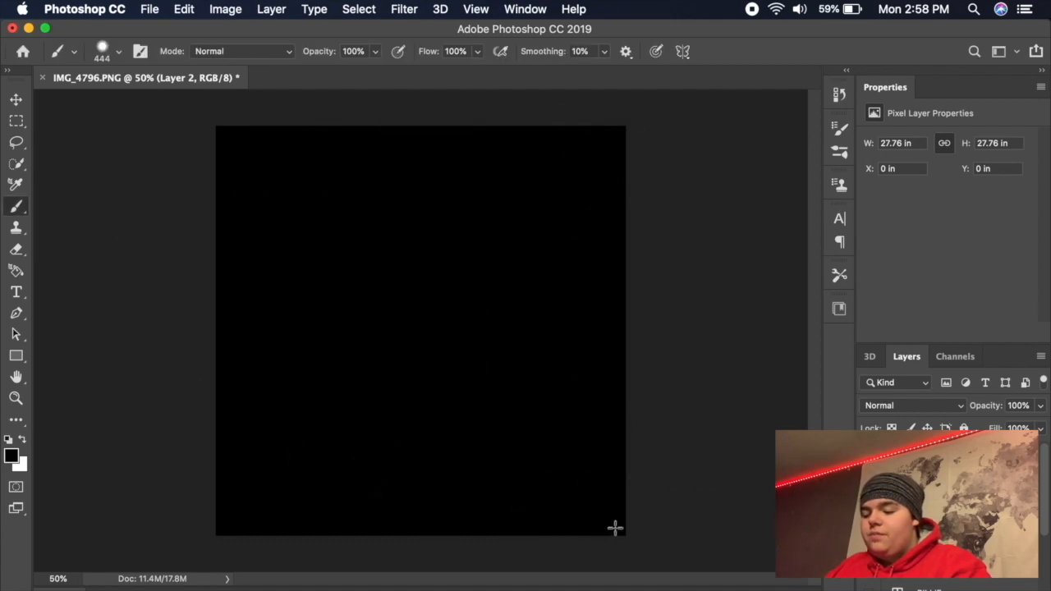
Set the foreground color to white (ffffff) and enlarge the brush to 600 px
{"action": "left_click", "coordinate": [11, 457]}
{"action": "left_click", "coordinate": [359, 207]}
{"action": "left_click_drag", "start_coordinate": [359, 207], "coordinate": [269, 103]}
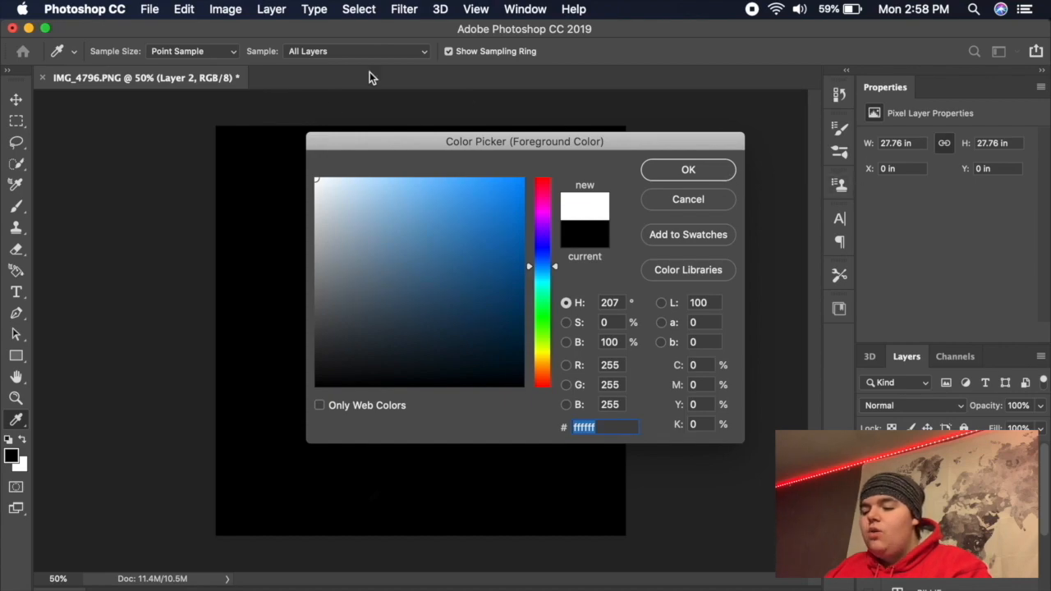
{"action": "key", "text": "Return"}
{"action": "left_click", "coordinate": [119, 51]}
{"action": "left_click_drag", "start_coordinate": [183, 105], "coordinate": [188, 105]}
{"action": "left_click", "coordinate": [194, 56]}
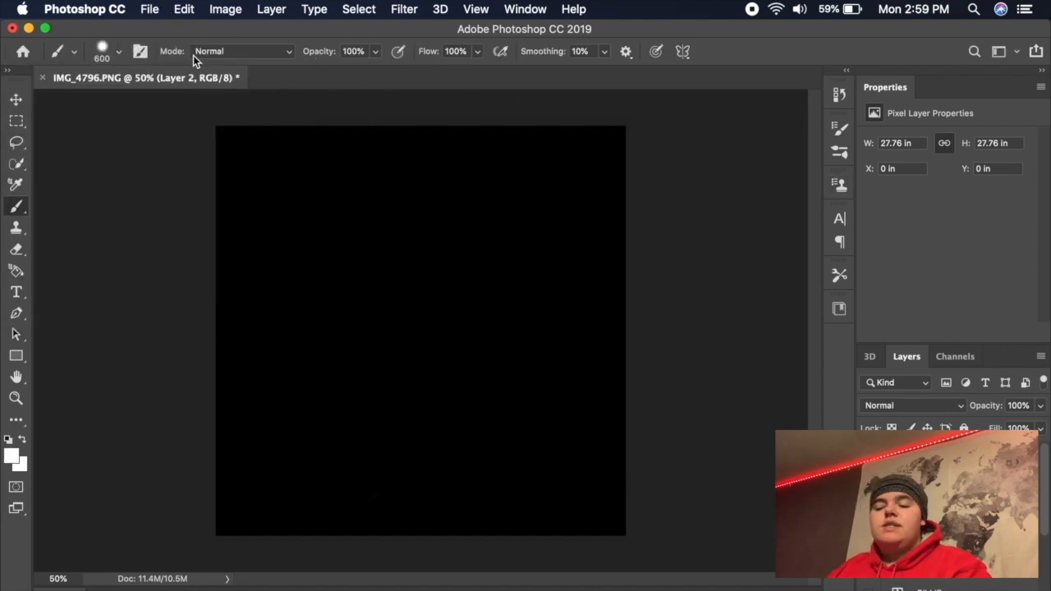
Paint a thick, wavy white band from the canvas's upper-left to lower-right corner, plus a white spot in each of the other two corners
{"action": "left_click", "coordinate": [252, 131]}
{"action": "key", "text": "super+z"}
{"action": "mouse_move", "coordinate": [248, 114]}
{"action": "left_mouse_down"}
{"action": "mouse_move", "coordinate": [244, 205]}
{"action": "mouse_move", "coordinate": [345, 230]}
{"action": "mouse_move", "coordinate": [364, 333]}
{"action": "mouse_move", "coordinate": [348, 406]}
{"action": "mouse_move", "coordinate": [501, 446]}
{"action": "mouse_move", "coordinate": [616, 505]}
{"action": "mouse_move", "coordinate": [657, 572]}
{"action": "left_mouse_up"}
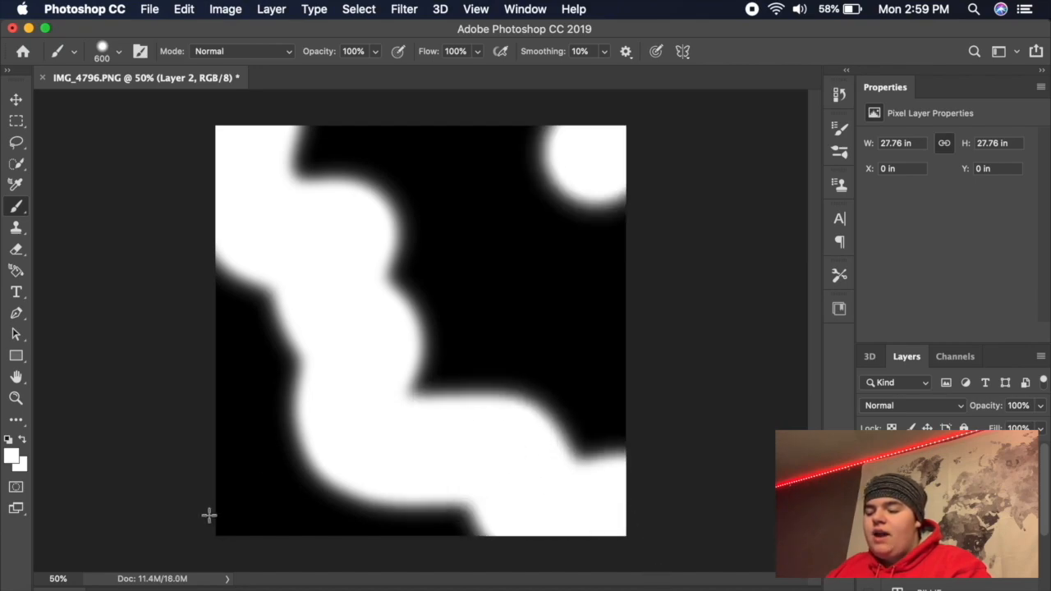
{"action": "left_click", "coordinate": [237, 516]}
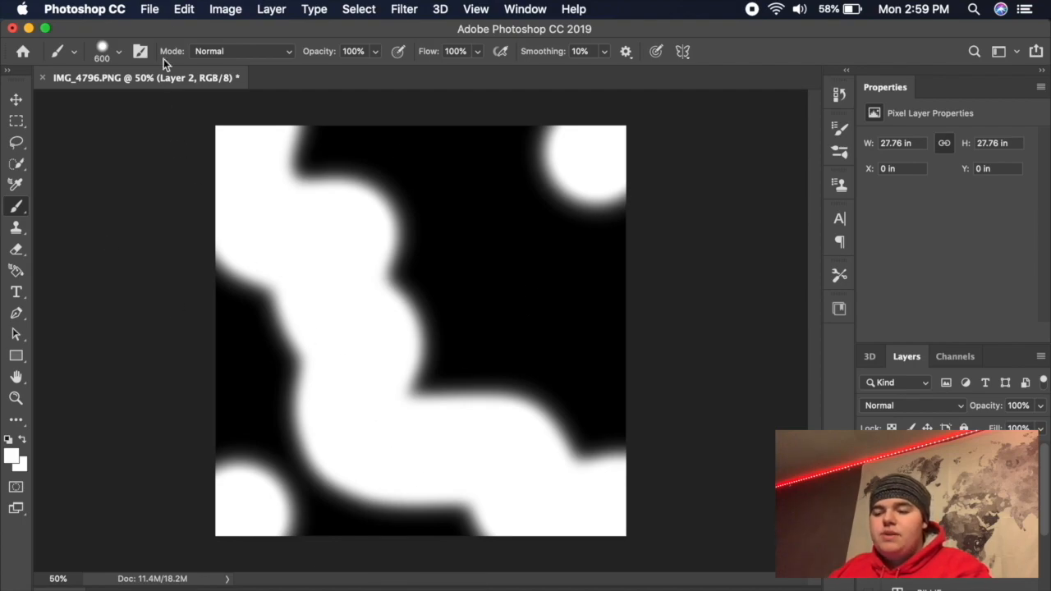
Export the white band artwork as a PNG in the EXTRAS folder under a name starting with "SPE"
{"action": "left_click", "coordinate": [150, 10]}
{"action": "mouse_move", "coordinate": [293, 232]}
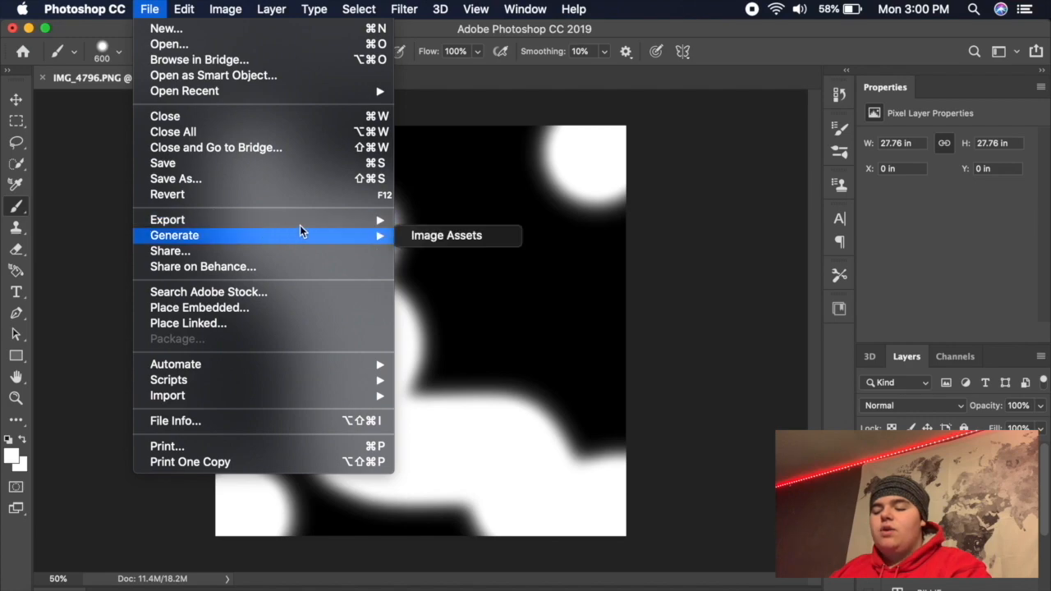
{"action": "mouse_move", "coordinate": [375, 219]}
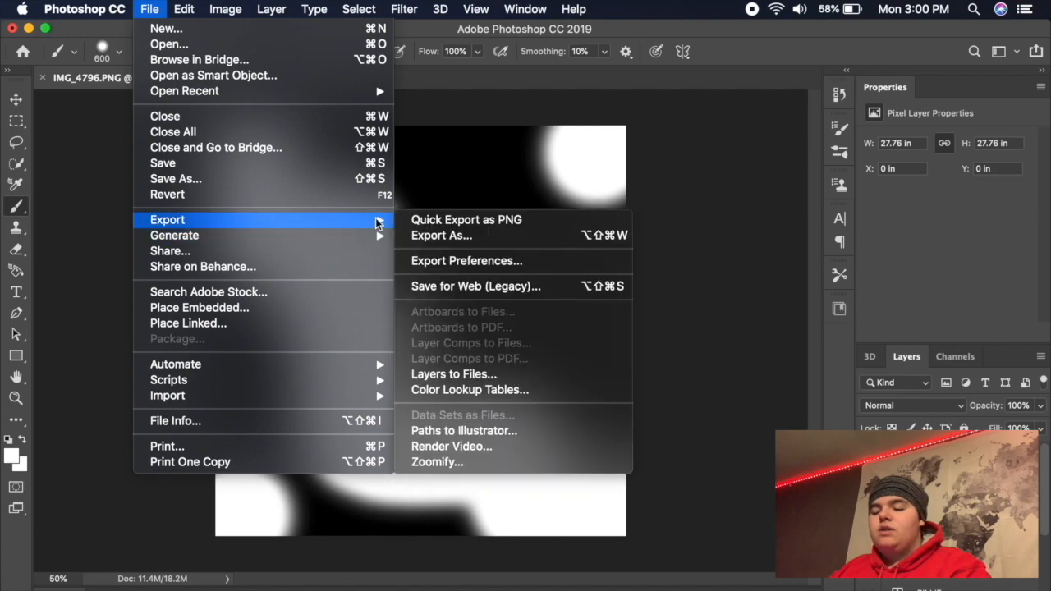
{"action": "left_click", "coordinate": [435, 218]}
{"action": "type", "text": "374"}
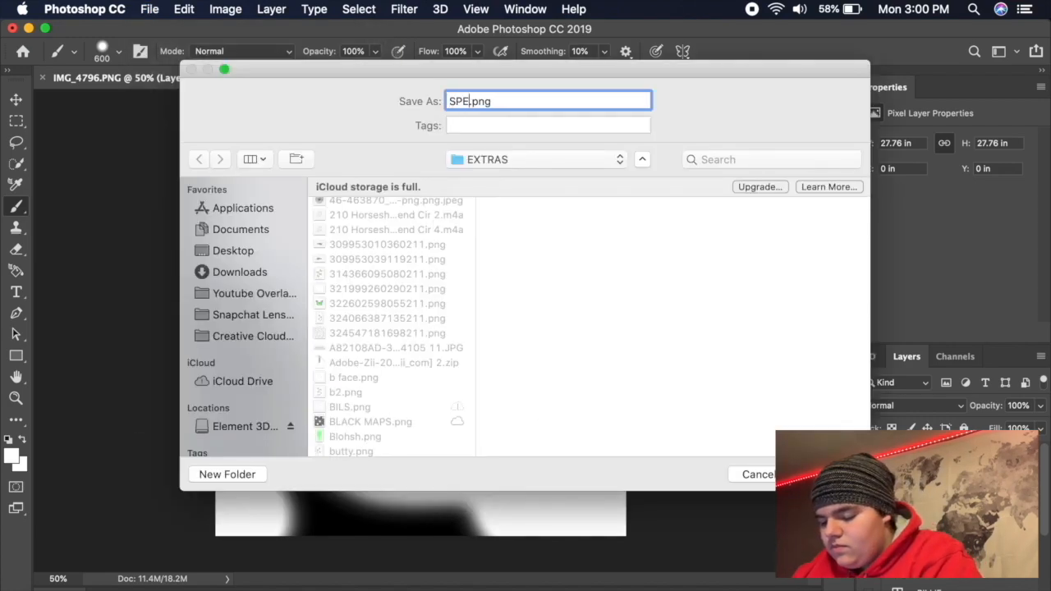
{"action": "key", "text": "Return"}
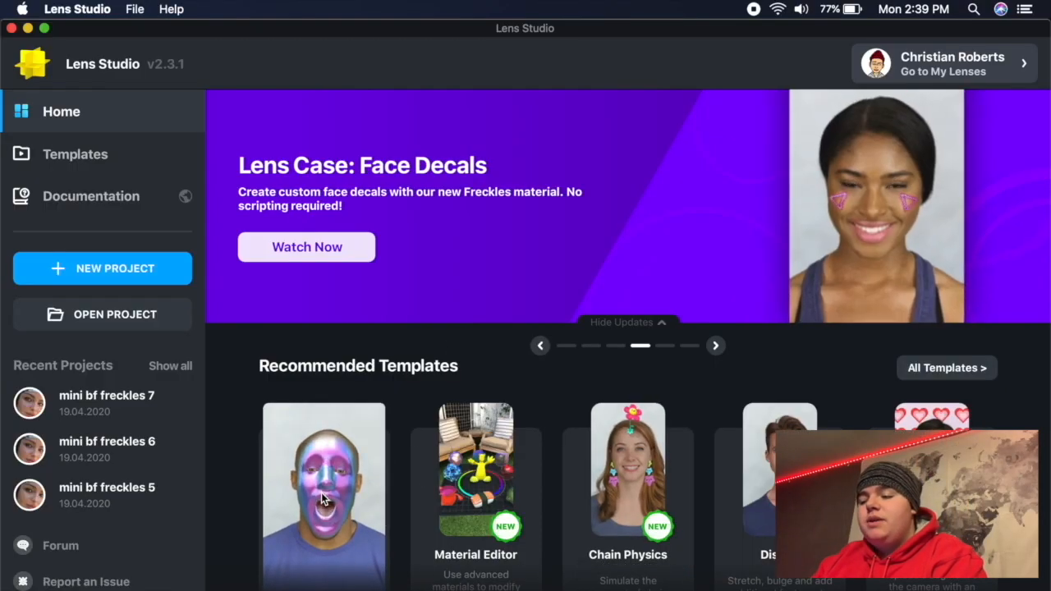
In Lens Studio, open the Face Mesh template, delete every example under Head Binding except Shiny Face Example, and enable that one
{"action": "left_click", "coordinate": [322, 498]}
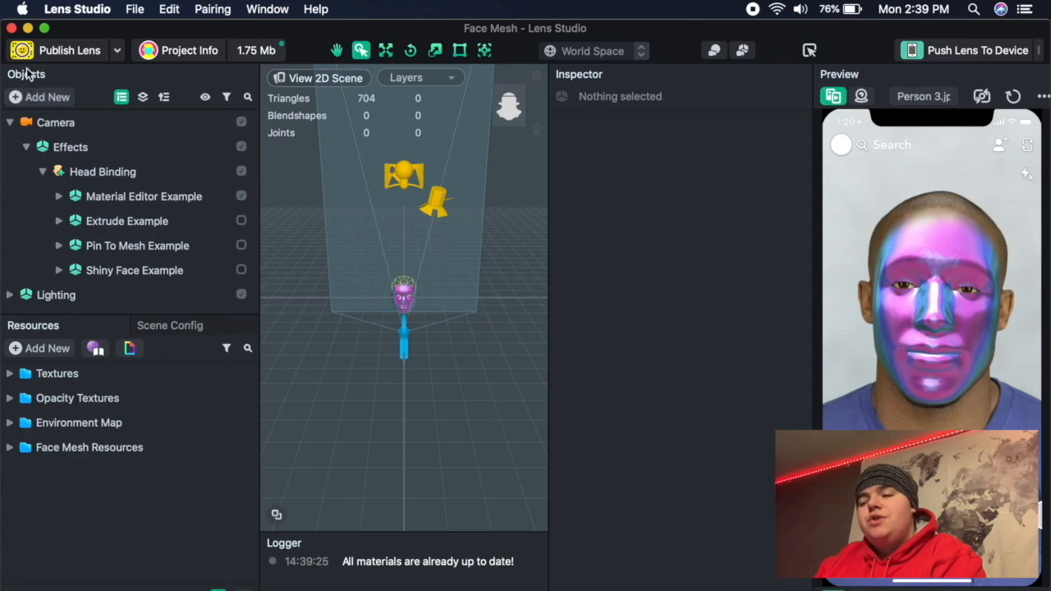
{"action": "left_click", "coordinate": [123, 195]}
{"action": "key", "text": "Delete"}
{"action": "key", "text": "Delete"}
{"action": "key", "text": "Delete"}
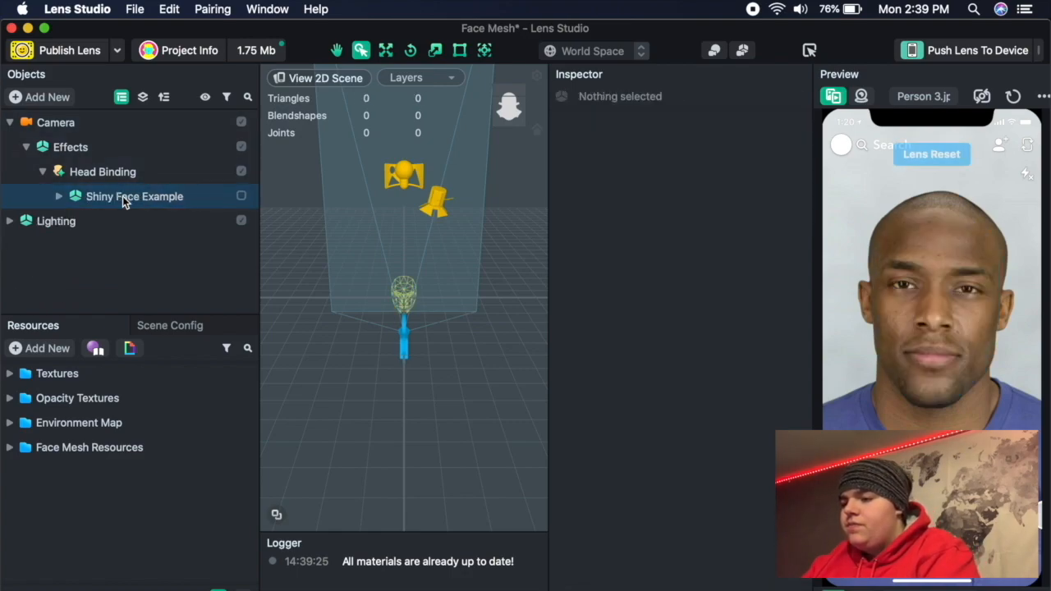
{"action": "left_click", "coordinate": [242, 199]}
{"action": "left_click", "coordinate": [242, 197]}
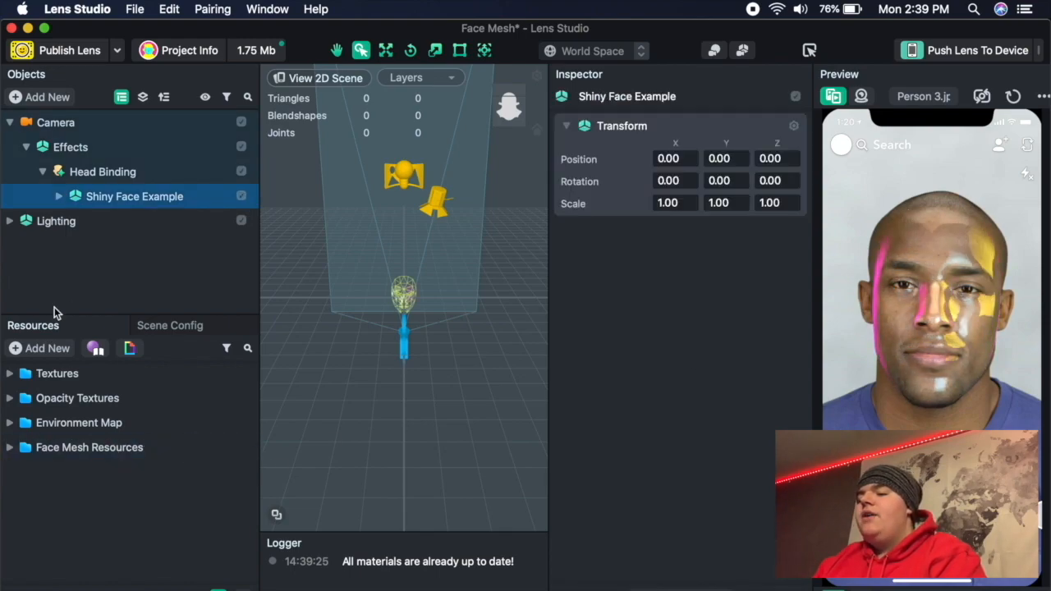
Import bils.png from the face names folder into the project resources
{"action": "left_click", "coordinate": [46, 350]}
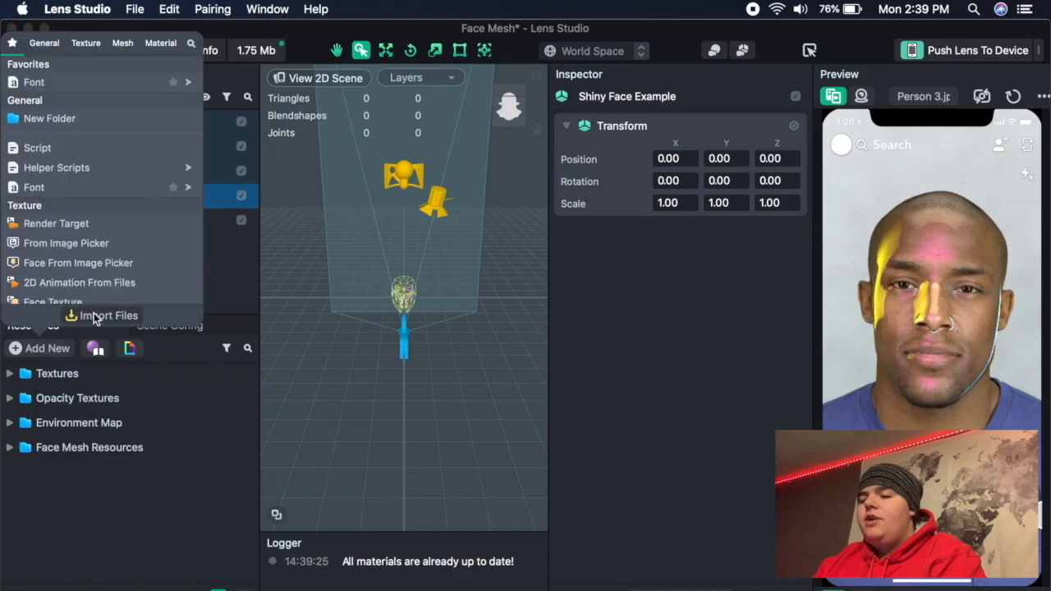
{"action": "left_click", "coordinate": [97, 316]}
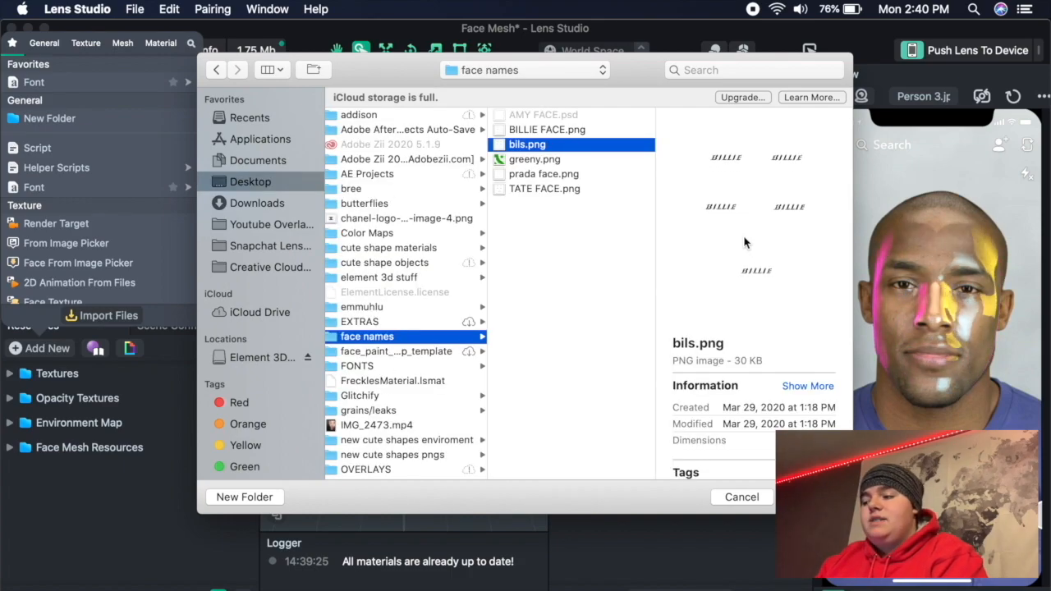
{"action": "key", "text": "Return"}
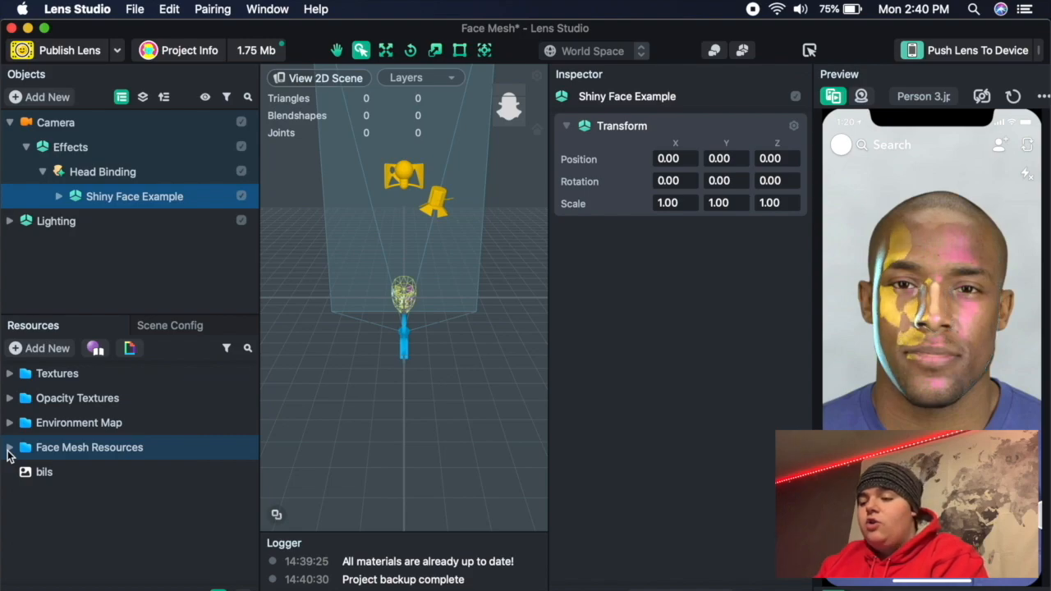
Enable Base Texture on the shiny_face material of the Shiny Face Example and assign the bils texture to it
{"action": "left_click", "coordinate": [9, 448]}
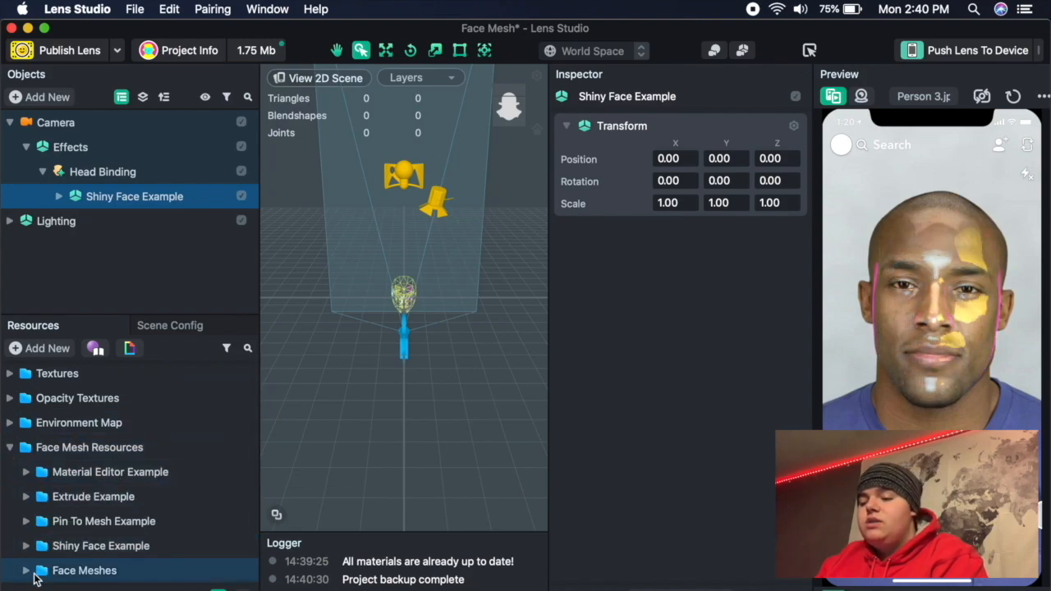
{"action": "left_click", "coordinate": [26, 546]}
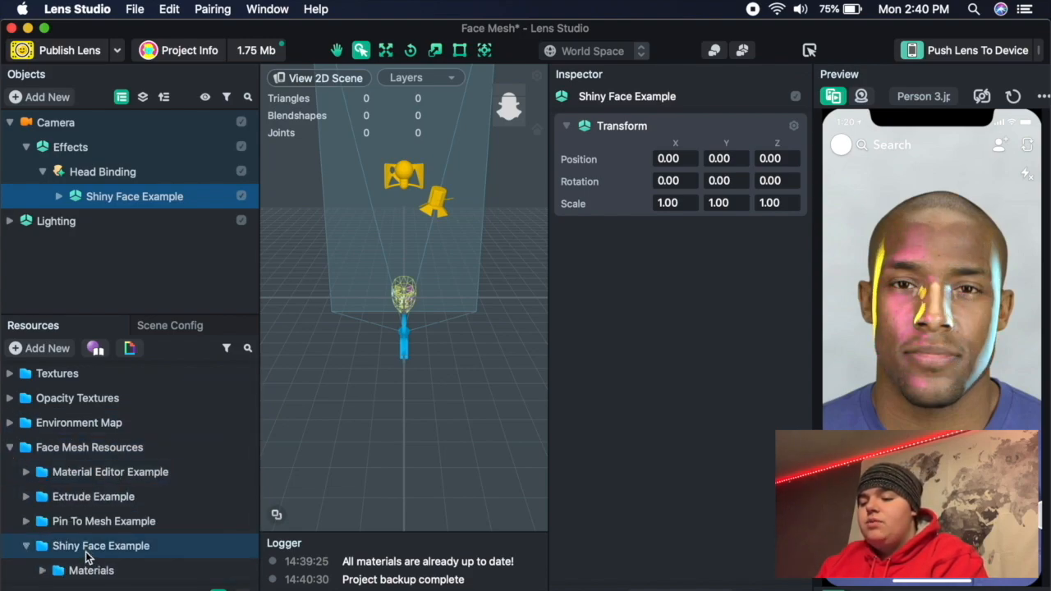
{"action": "left_click", "coordinate": [109, 513]}
{"action": "scroll", "coordinate": [111, 510], "scroll_direction": "down", "scroll_amount": 3}
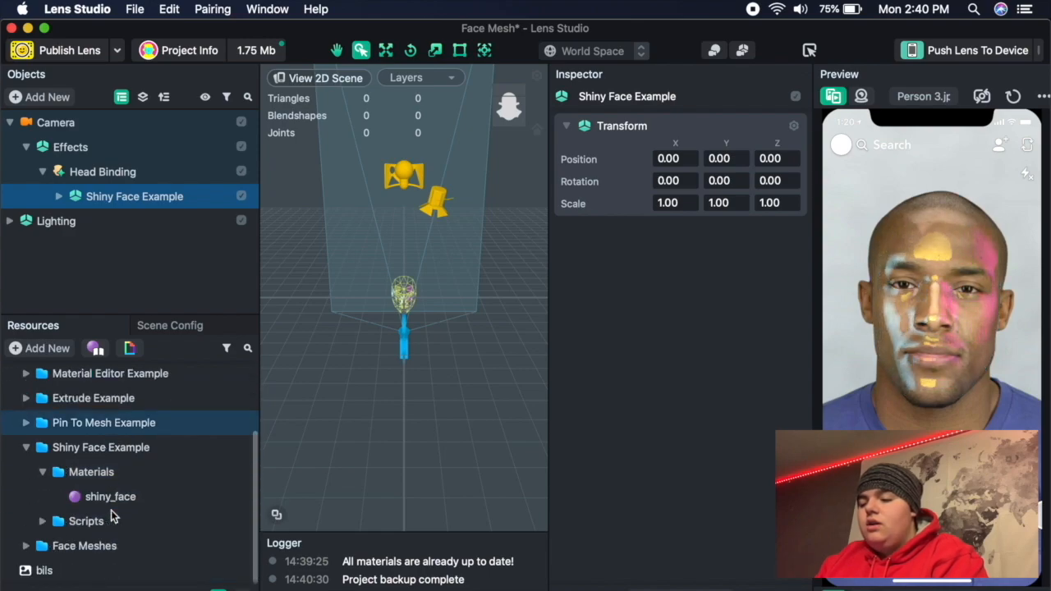
{"action": "left_click", "coordinate": [117, 499]}
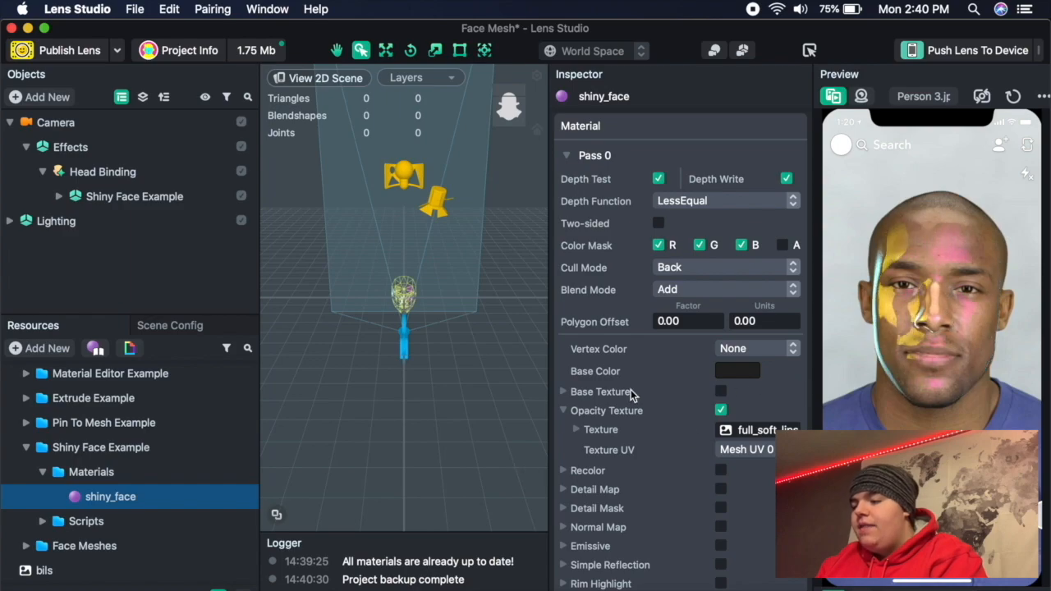
{"action": "left_click", "coordinate": [720, 392]}
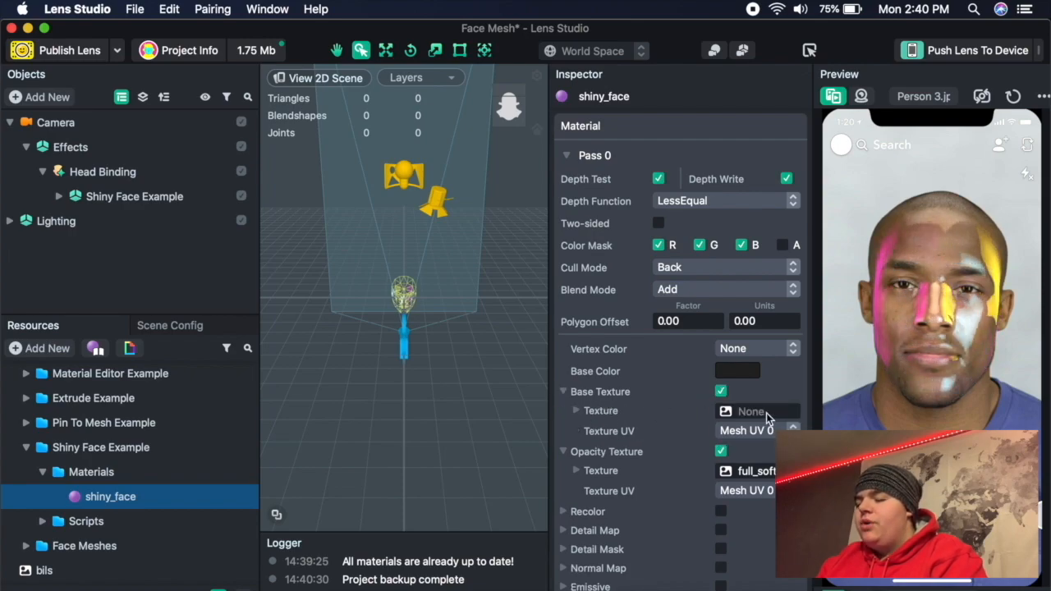
{"action": "left_click", "coordinate": [752, 412]}
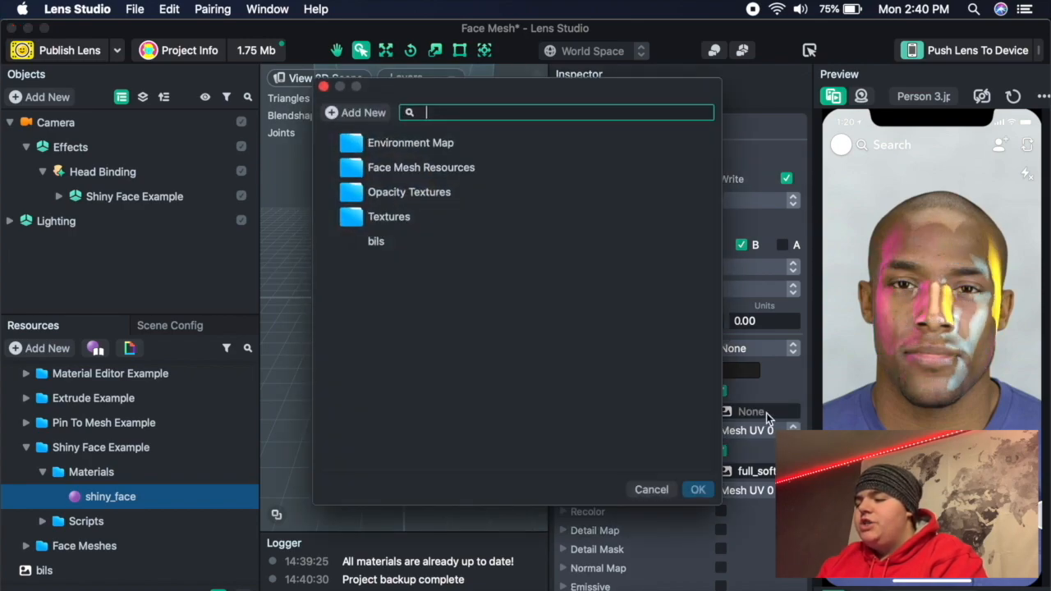
{"action": "left_click", "coordinate": [377, 241]}
{"action": "left_click", "coordinate": [698, 485]}
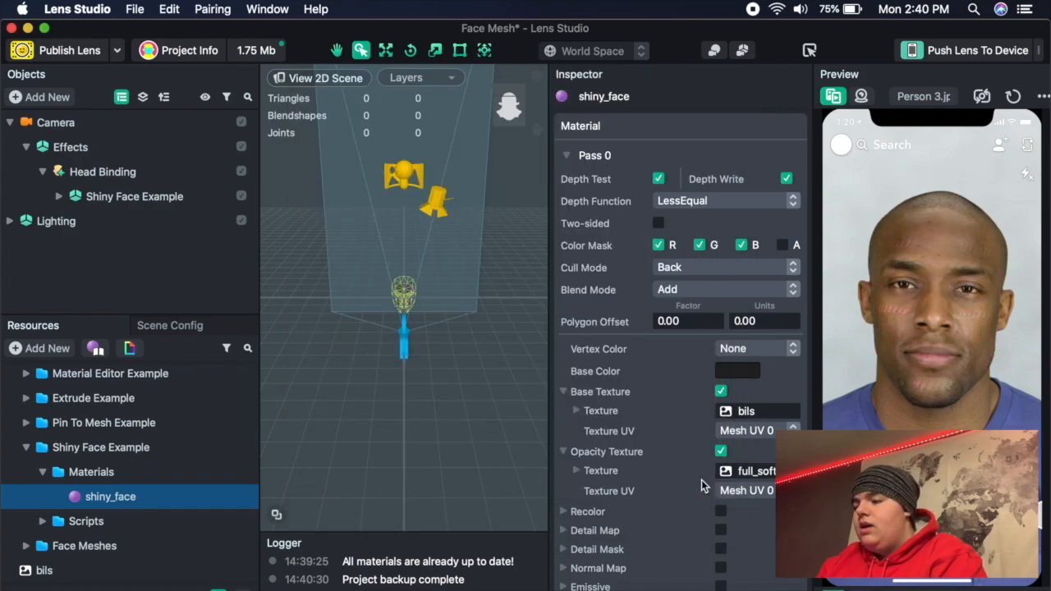
{"action": "scroll", "coordinate": [912, 250], "scroll_direction": "up", "scroll_amount": 5}
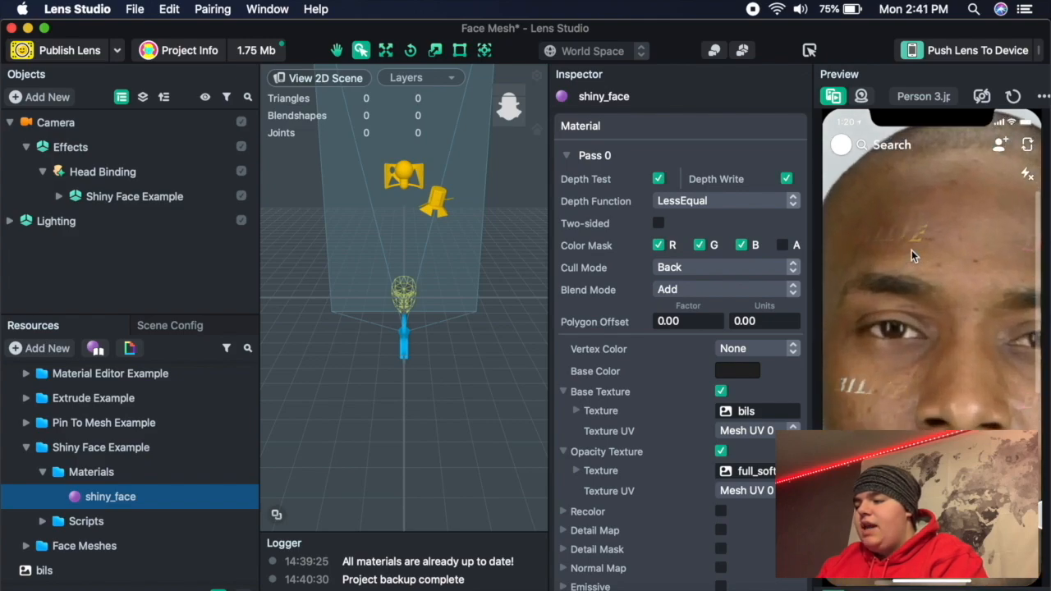
{"action": "scroll", "coordinate": [912, 249], "scroll_direction": "down", "scroll_amount": 5}
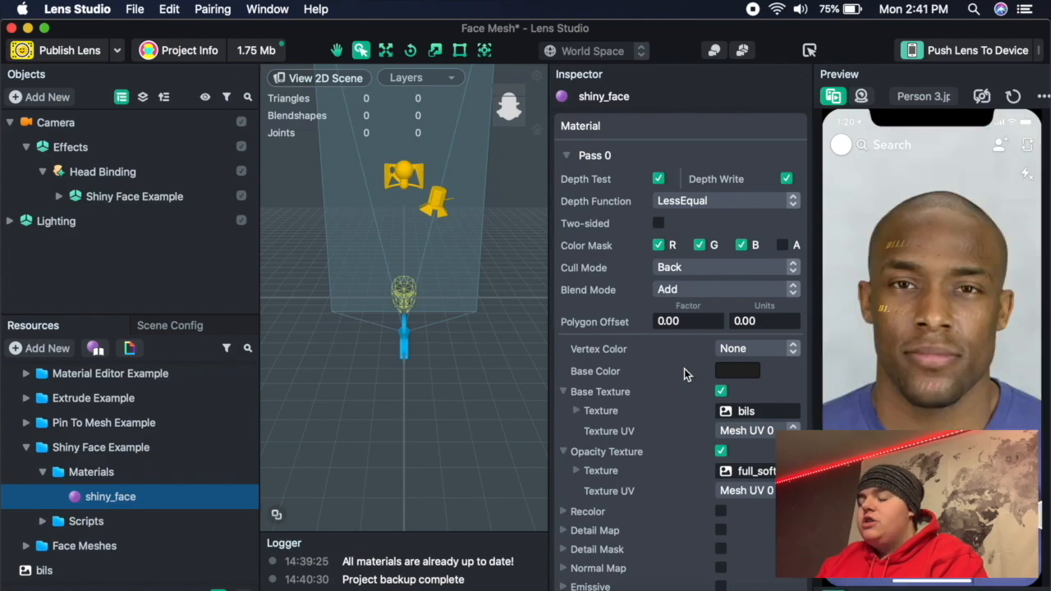
Set the base color of the shiny_face material to white at 100% opacity
{"action": "left_click", "coordinate": [739, 371]}
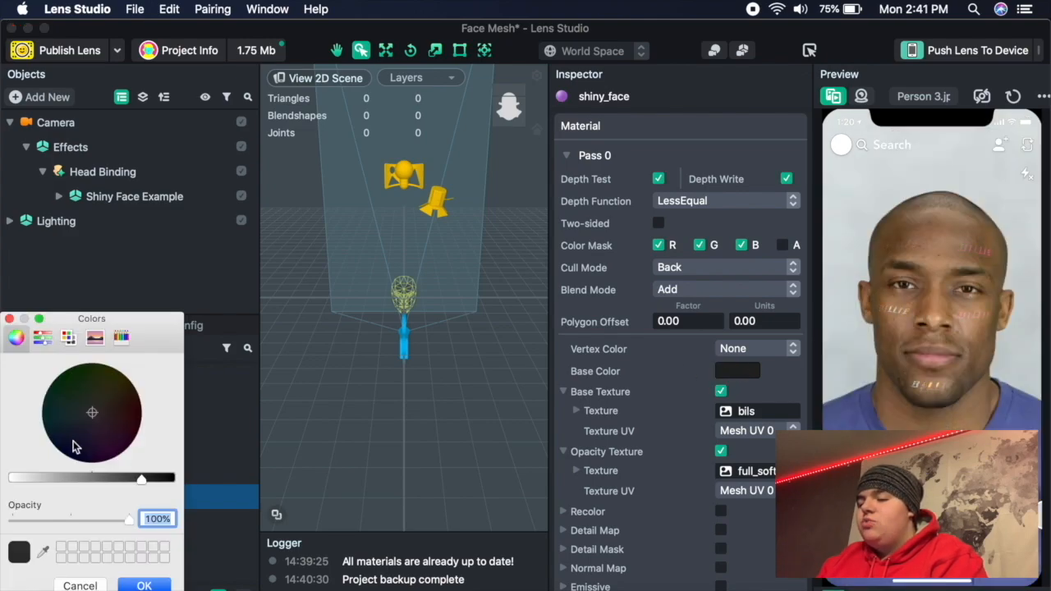
{"action": "left_click", "coordinate": [14, 478]}
{"action": "left_click", "coordinate": [146, 585]}
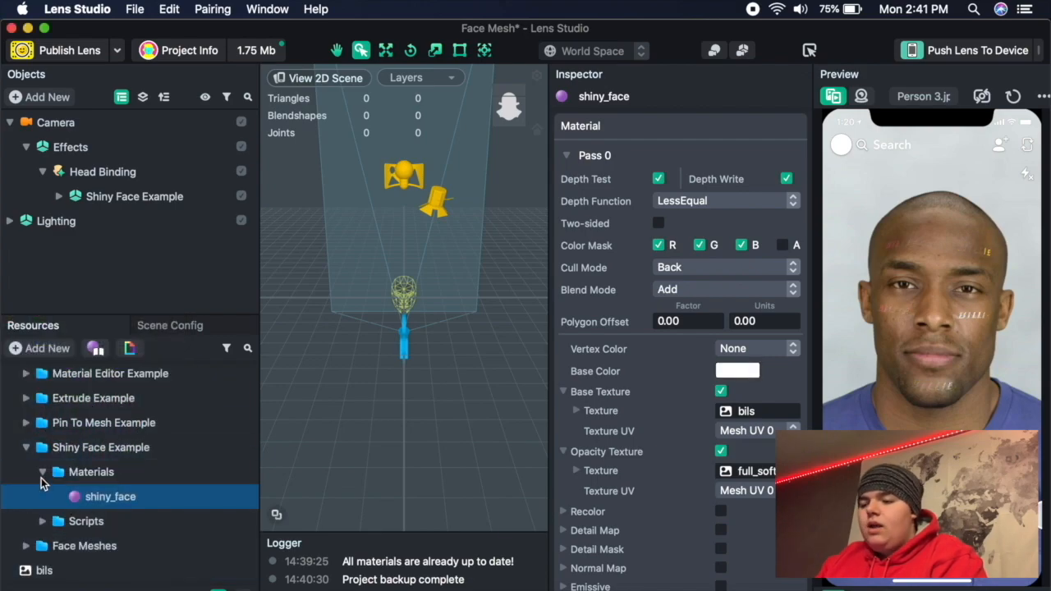
Replace the Specular texture in the Environment Map's Studio Light folder with white map.png from the Color Maps folder
{"action": "scroll", "coordinate": [24, 448], "scroll_direction": "up", "scroll_amount": 3}
{"action": "left_click", "coordinate": [11, 449]}
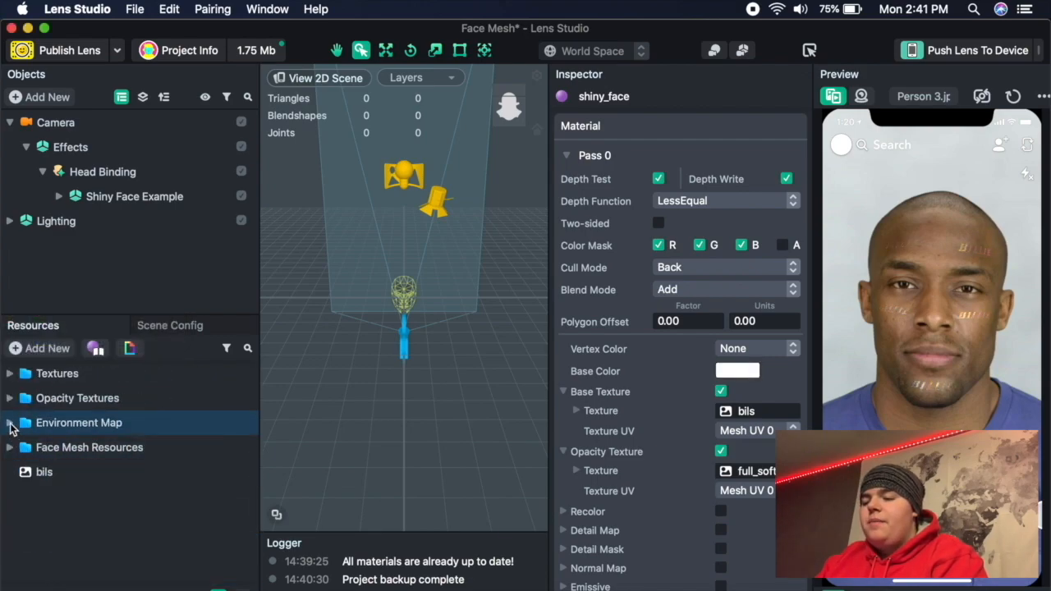
{"action": "left_click", "coordinate": [10, 423]}
{"action": "left_click", "coordinate": [25, 449]}
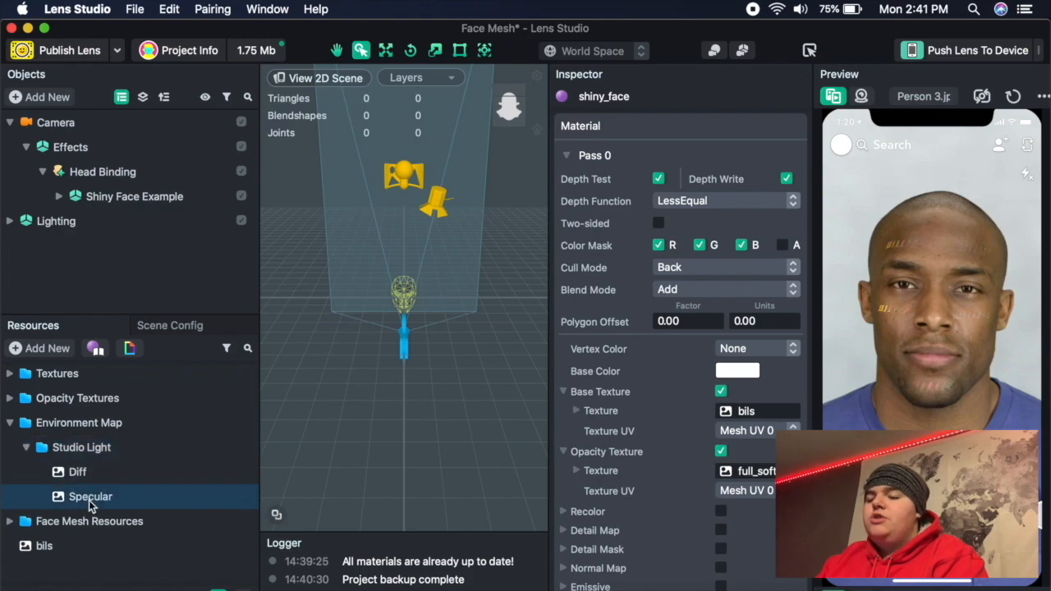
{"action": "left_click", "coordinate": [83, 500]}
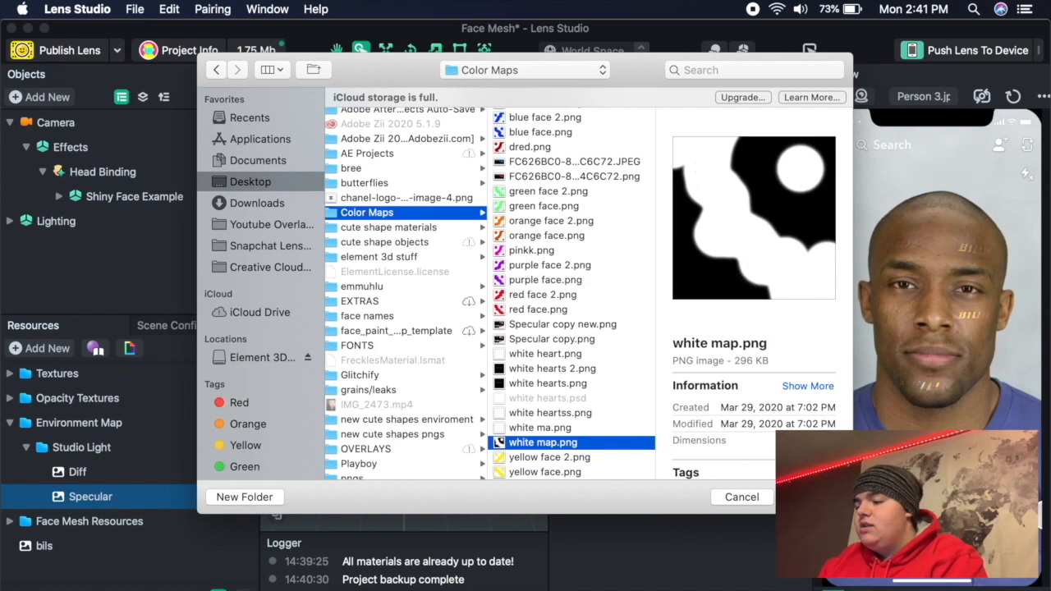
{"action": "key", "text": "Return"}
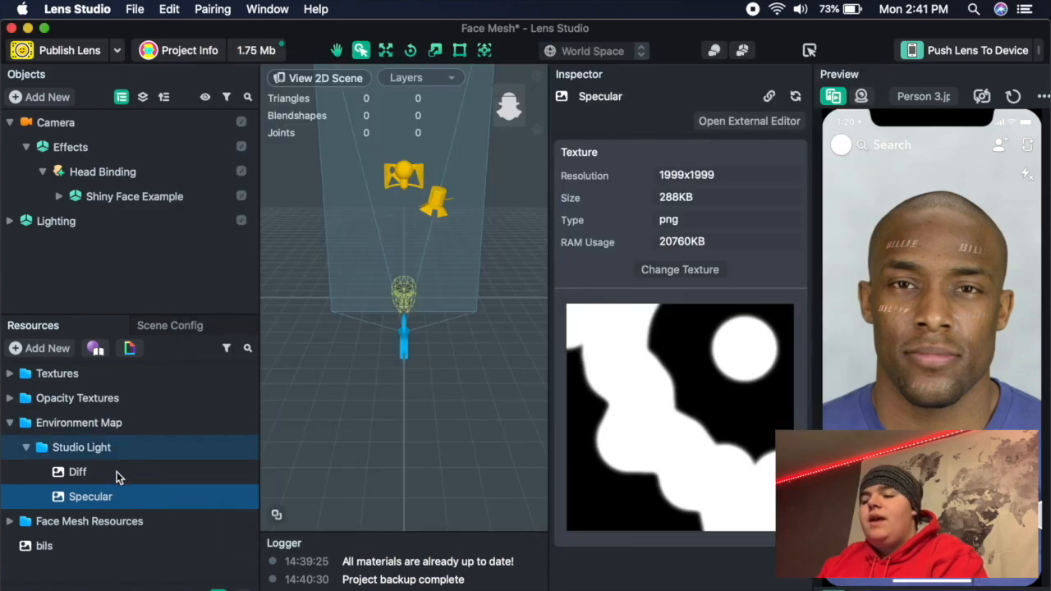
Replace the Diff texture of the Studio Light environment map with black maps.png from the Color Maps folder
{"action": "left_click", "coordinate": [80, 477]}
{"action": "left_click", "coordinate": [674, 266]}
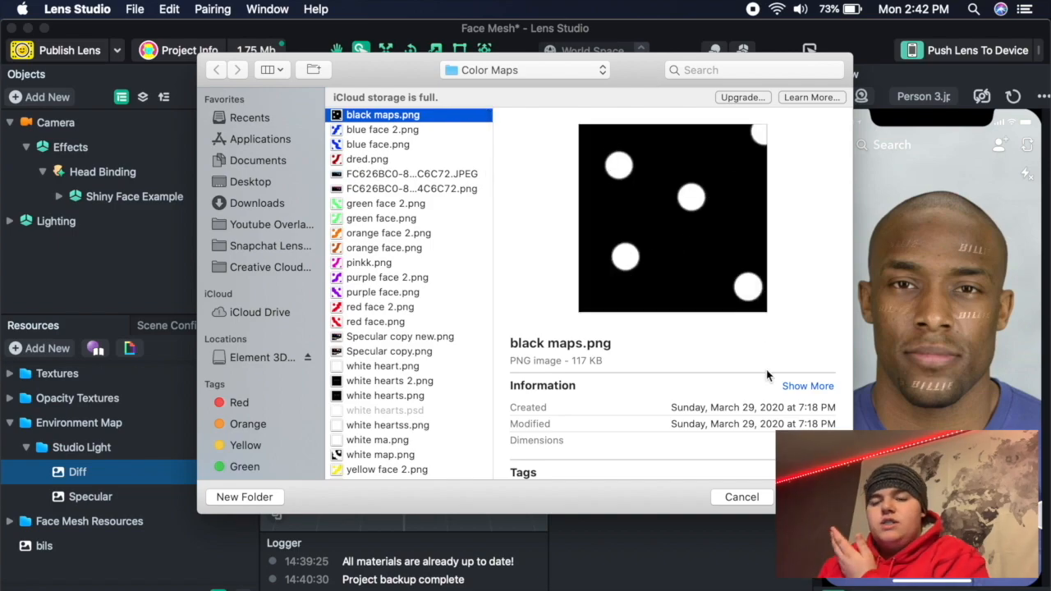
{"action": "left_click", "coordinate": [810, 497]}
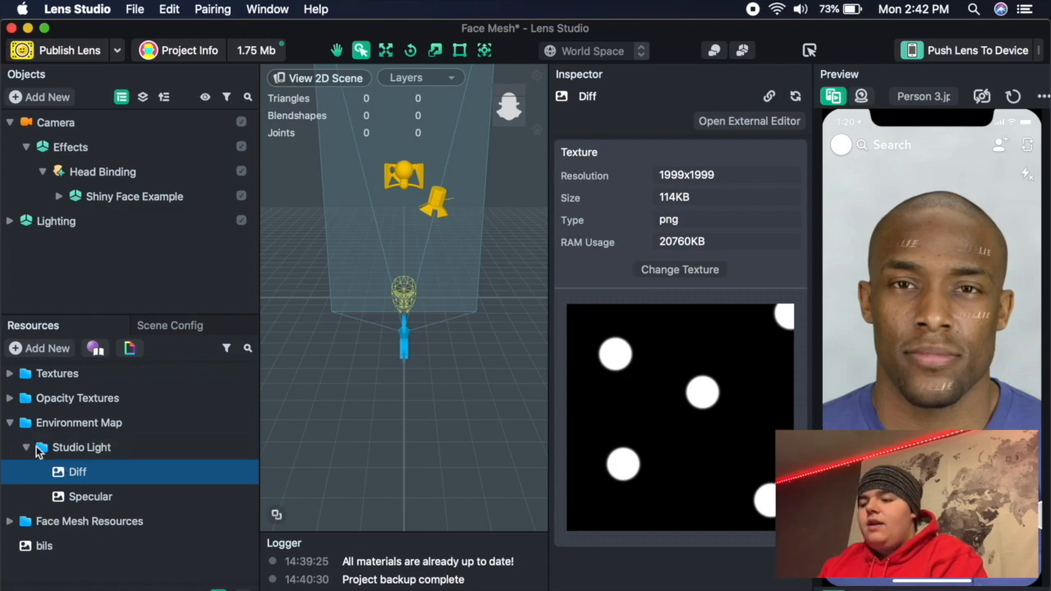
{"action": "left_click", "coordinate": [7, 425]}
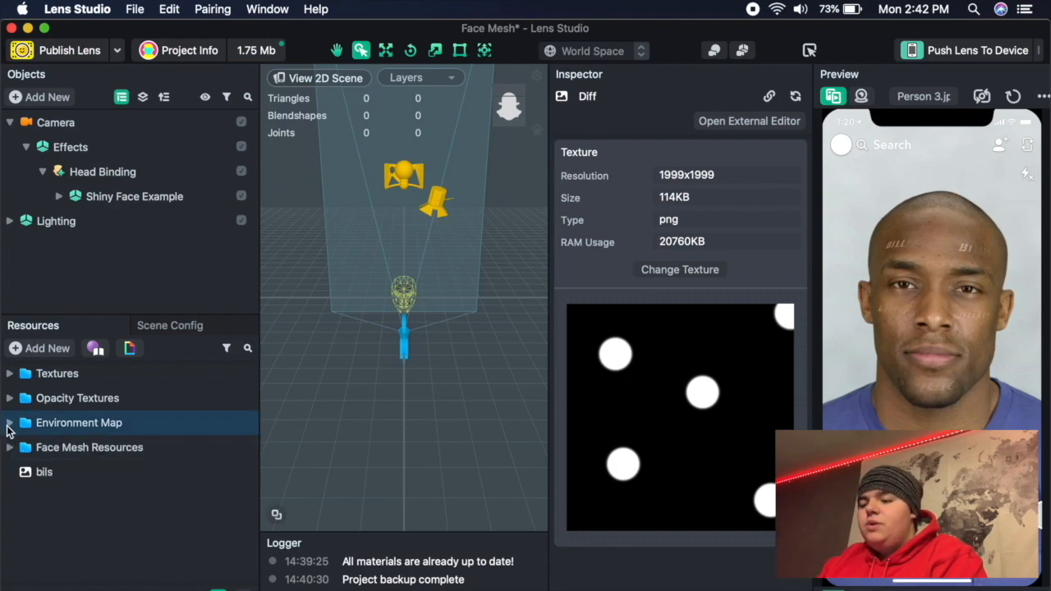
Duplicate the Shiny Face Example object twice under Head Binding
{"action": "left_click", "coordinate": [117, 196]}
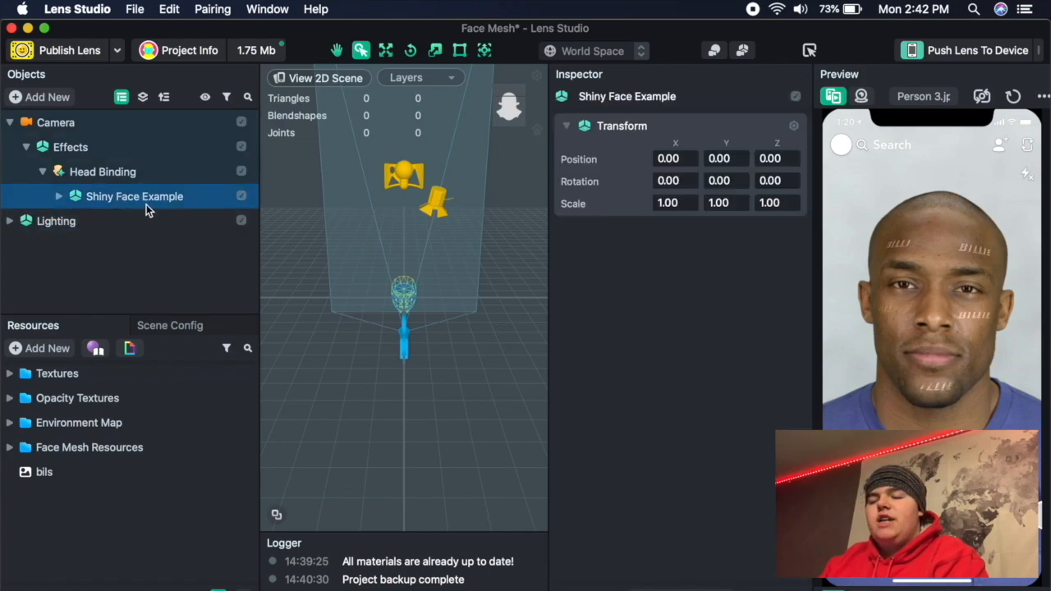
{"action": "key", "text": "super+d"}
{"action": "key", "text": "super+d"}
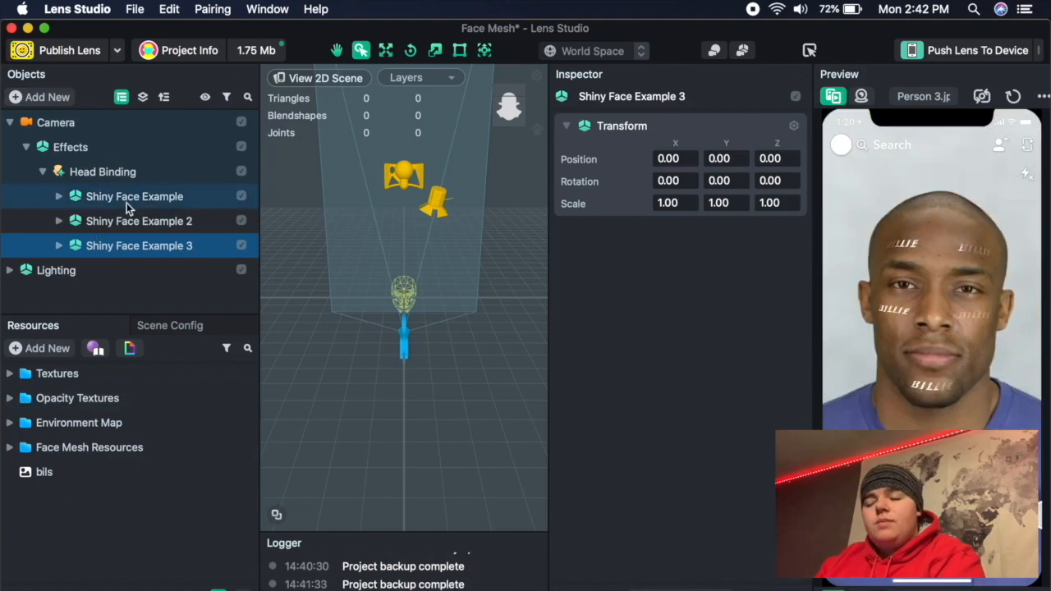
Add a Face Retouch effect with soft skin at 1.40 and teeth whitening at 0.70, and place it above Head Binding
{"action": "left_click", "coordinate": [59, 102]}
{"action": "left_click", "coordinate": [114, 130]}
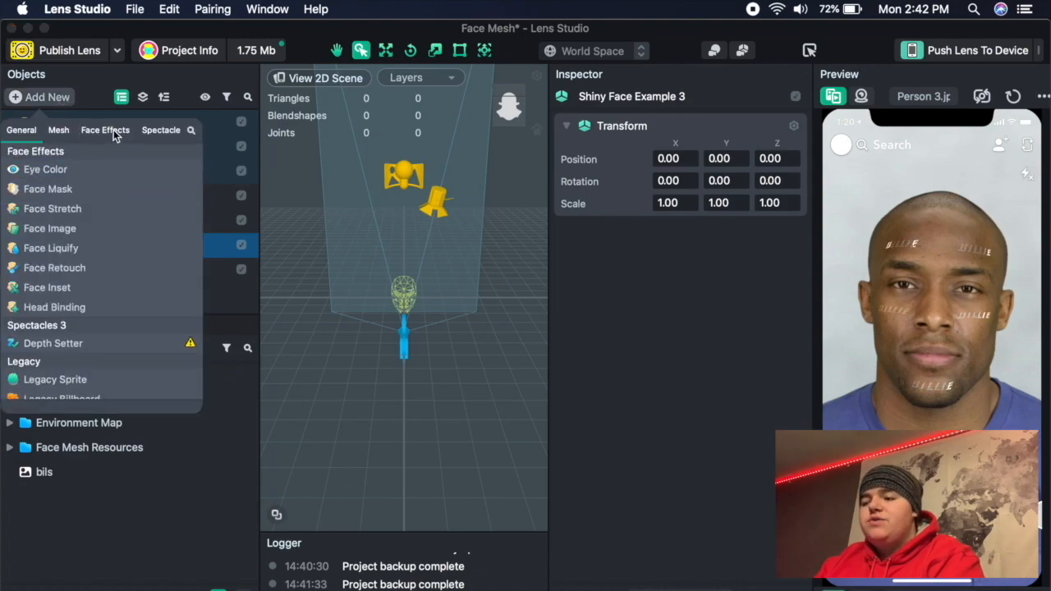
{"action": "left_click", "coordinate": [42, 267]}
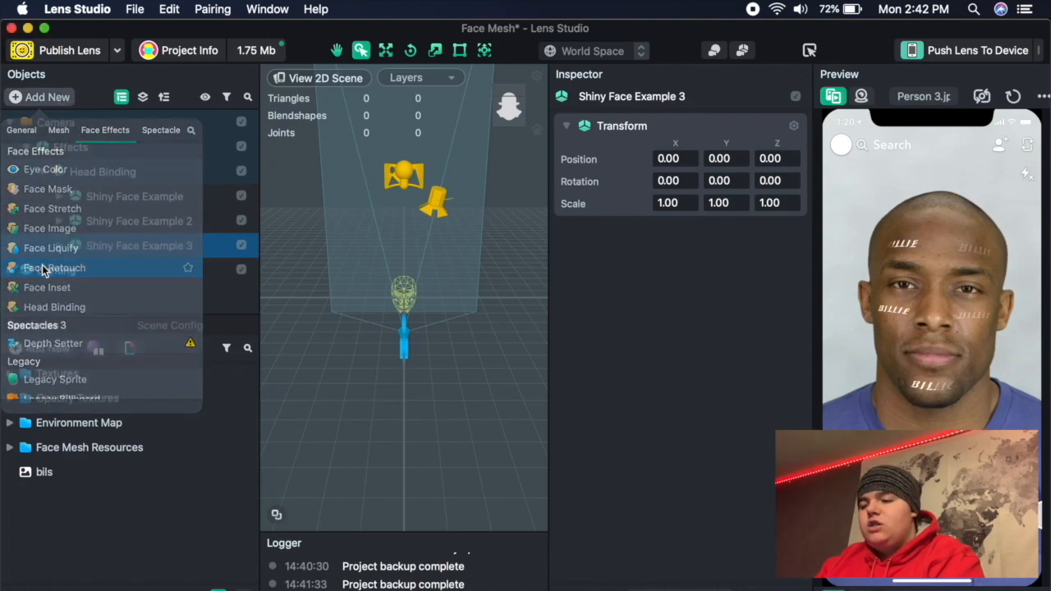
{"action": "left_click", "coordinate": [681, 295]}
{"action": "left_click", "coordinate": [705, 248]}
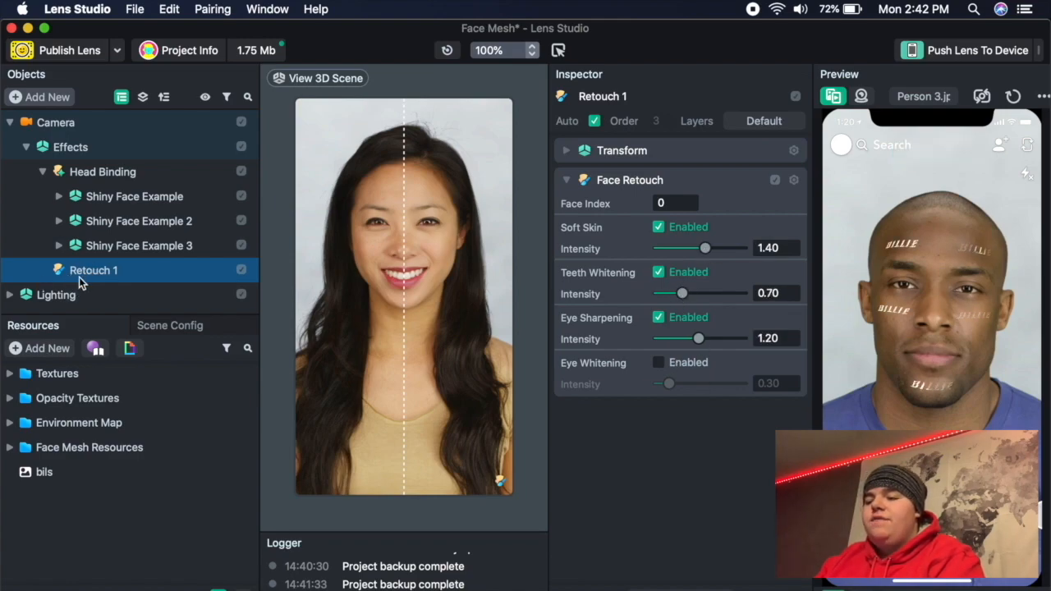
{"action": "mouse_move", "coordinate": [79, 277]}
{"action": "left_mouse_down"}
{"action": "mouse_move", "coordinate": [93, 155]}
{"action": "mouse_move", "coordinate": [94, 171]}
{"action": "left_mouse_up"}
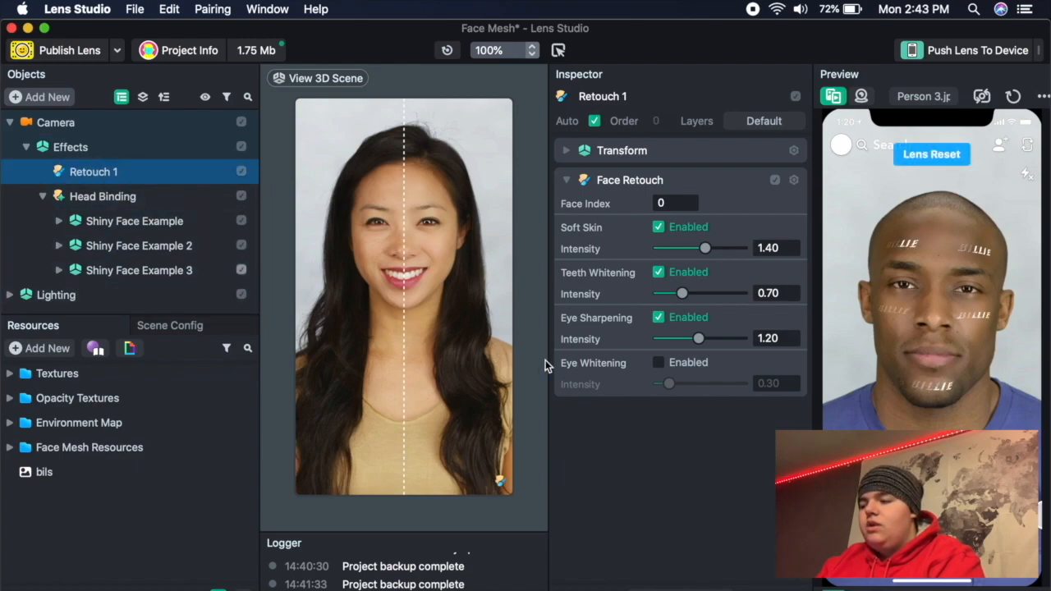
{"action": "left_click", "coordinate": [42, 197]}
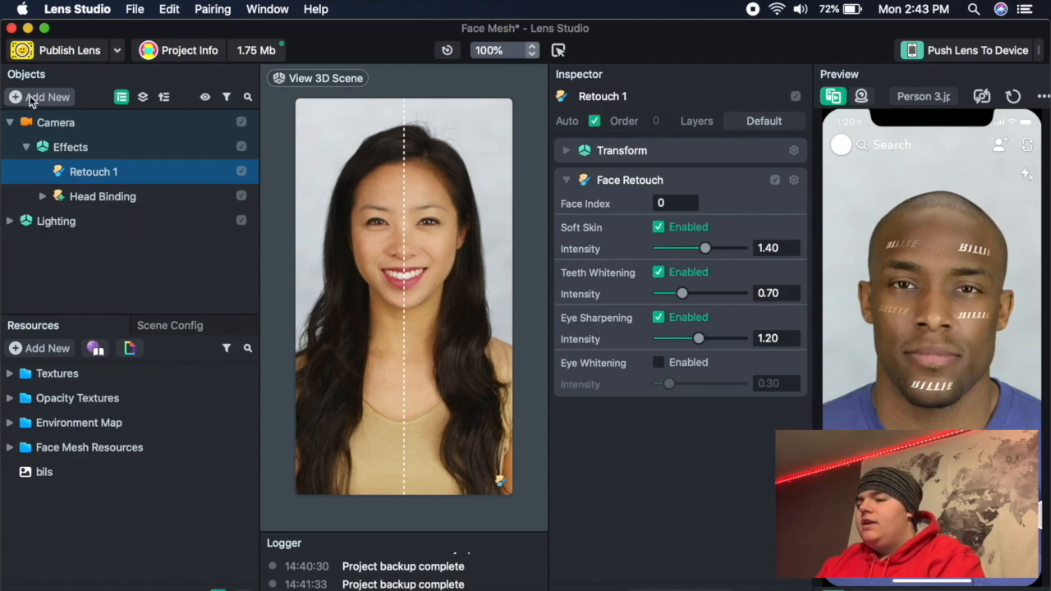
Add an Eye Color effect and set its mode to Texture
{"action": "left_click", "coordinate": [33, 97]}
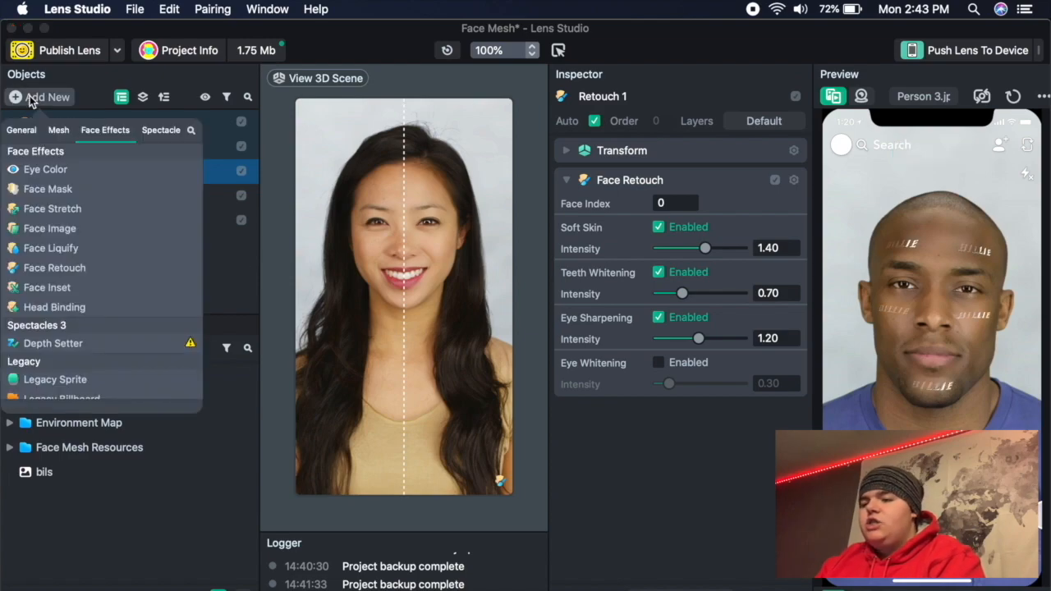
{"action": "left_click", "coordinate": [43, 169]}
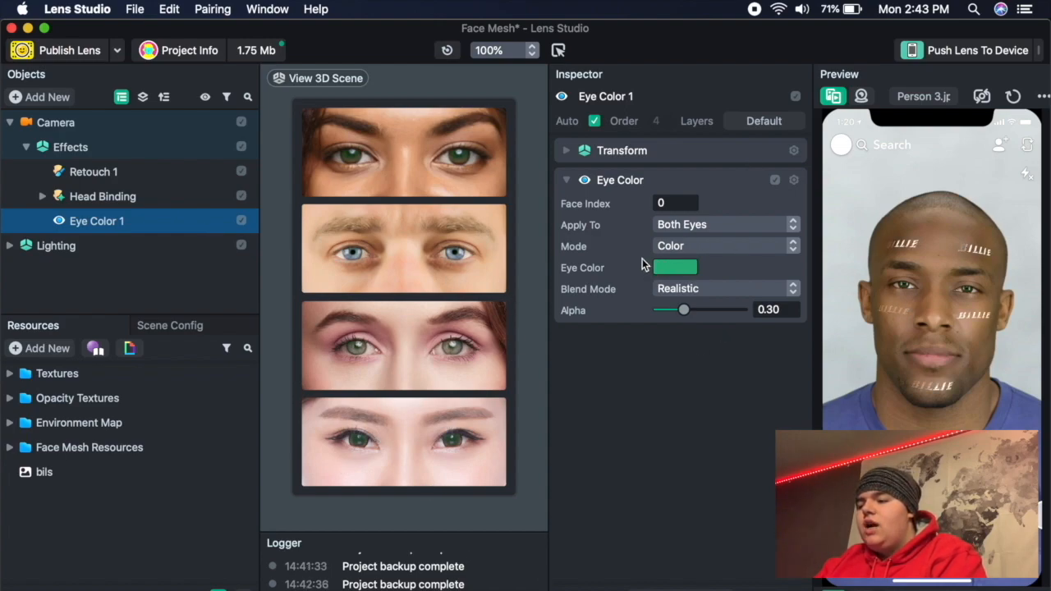
{"action": "left_click", "coordinate": [690, 248]}
{"action": "left_click", "coordinate": [689, 264]}
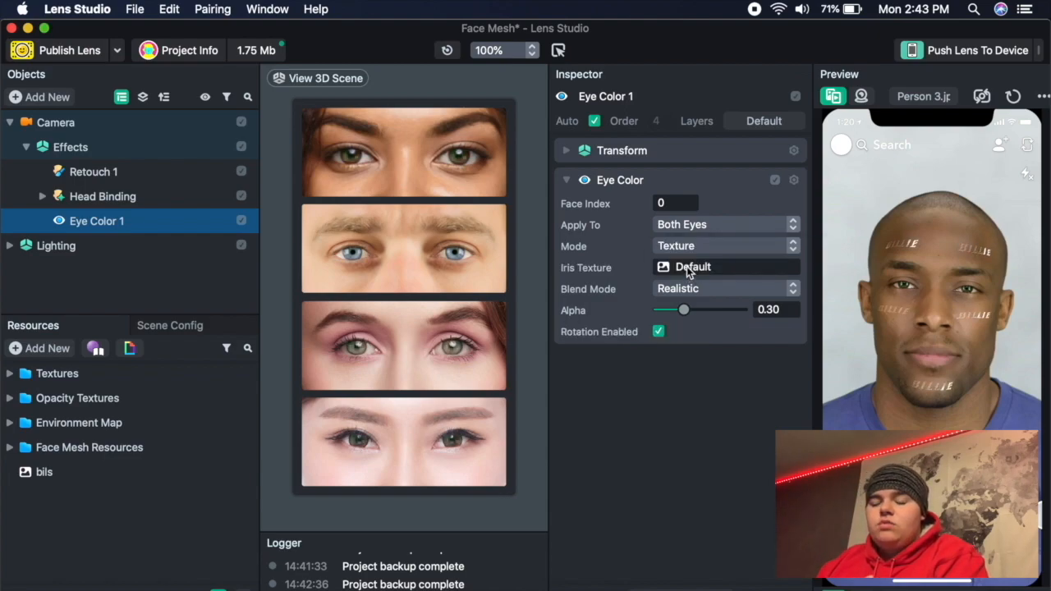
Import the 46-463870 eye-pupil image from the EXTRAS folder and assign it as the Eye Color effect's iris texture
{"action": "left_click", "coordinate": [687, 266]}
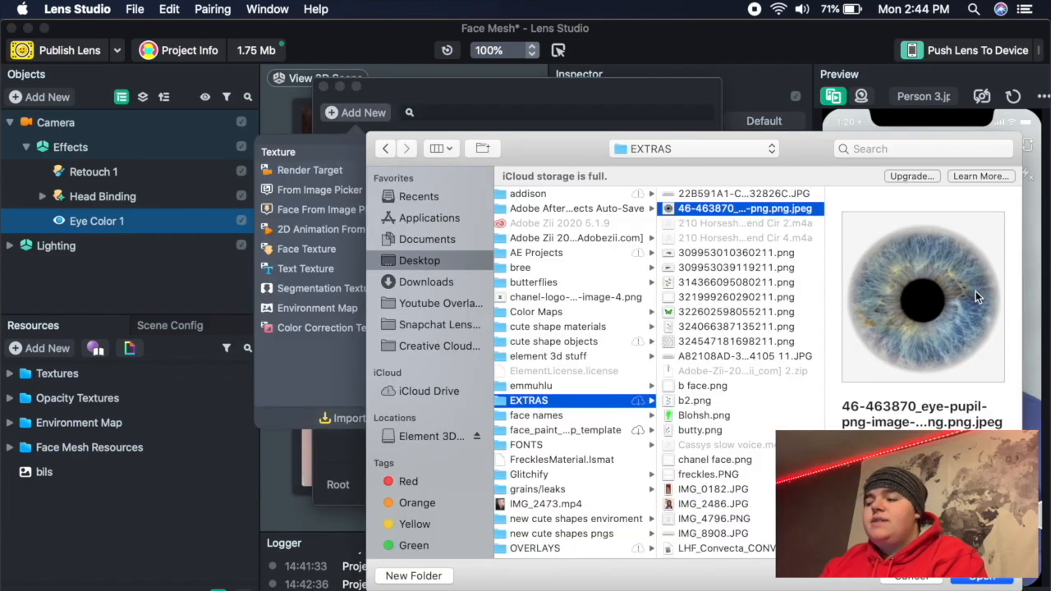
{"action": "left_click", "coordinate": [979, 580]}
{"action": "left_click", "coordinate": [696, 486]}
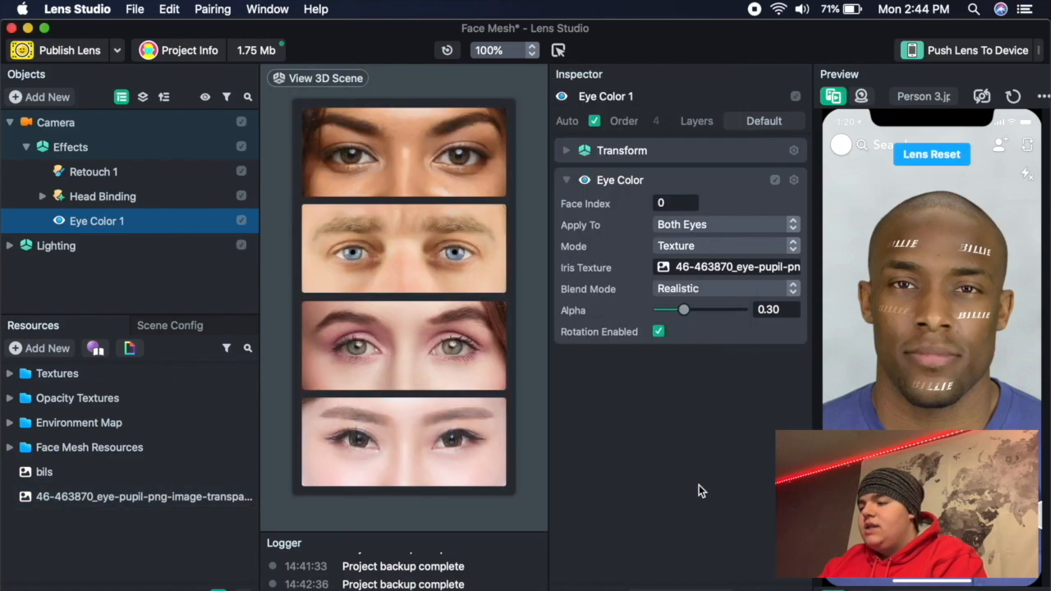
Set the Eye Color effect's blend mode to Screen and toggle the effect off and on to compare the eyes
{"action": "left_click", "coordinate": [711, 288]}
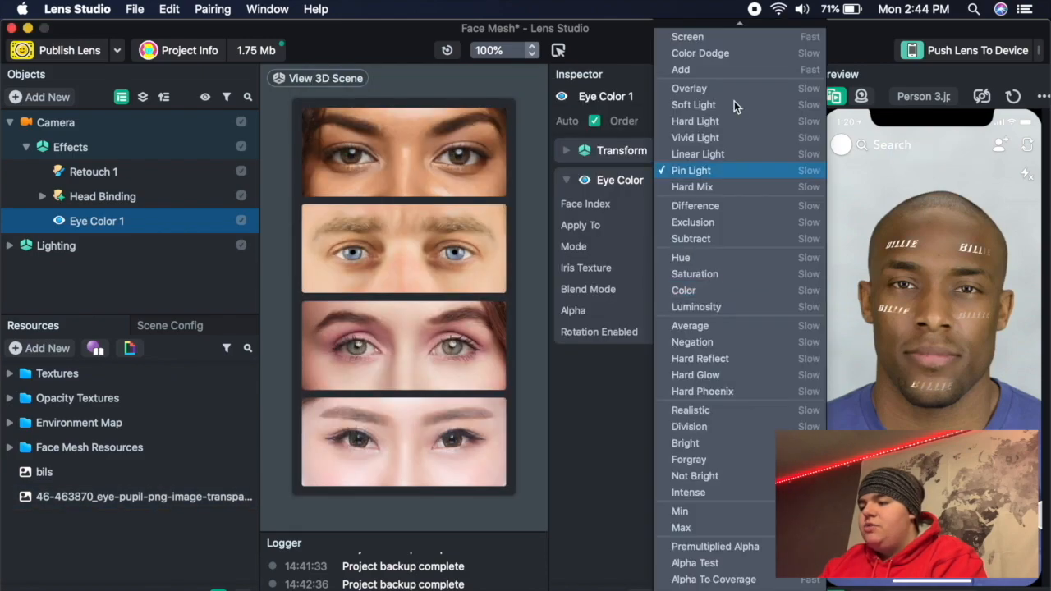
{"action": "left_click", "coordinate": [692, 37]}
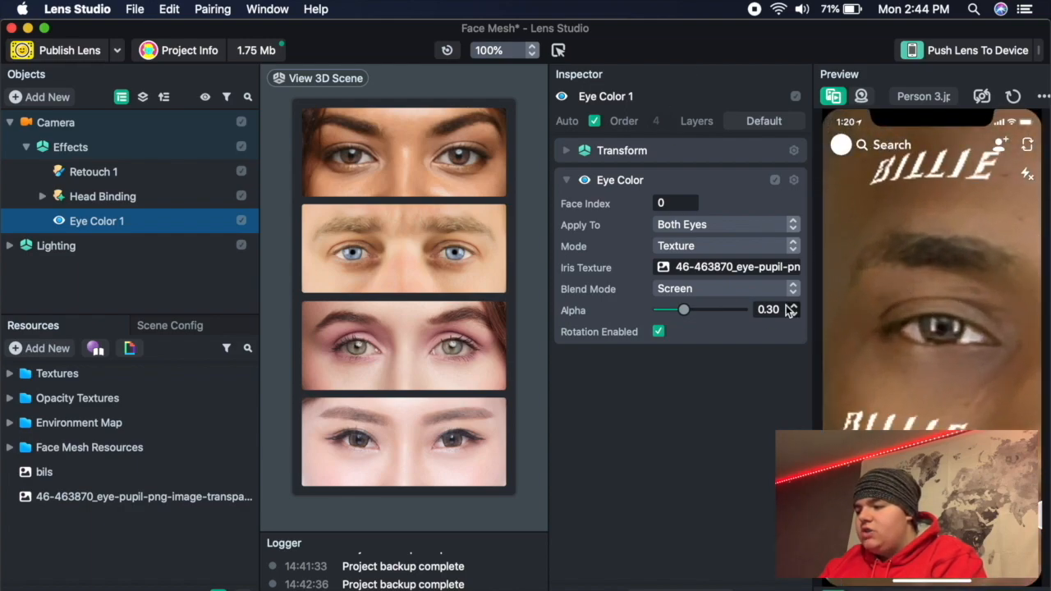
{"action": "left_click", "coordinate": [242, 222]}
{"action": "left_click", "coordinate": [241, 221]}
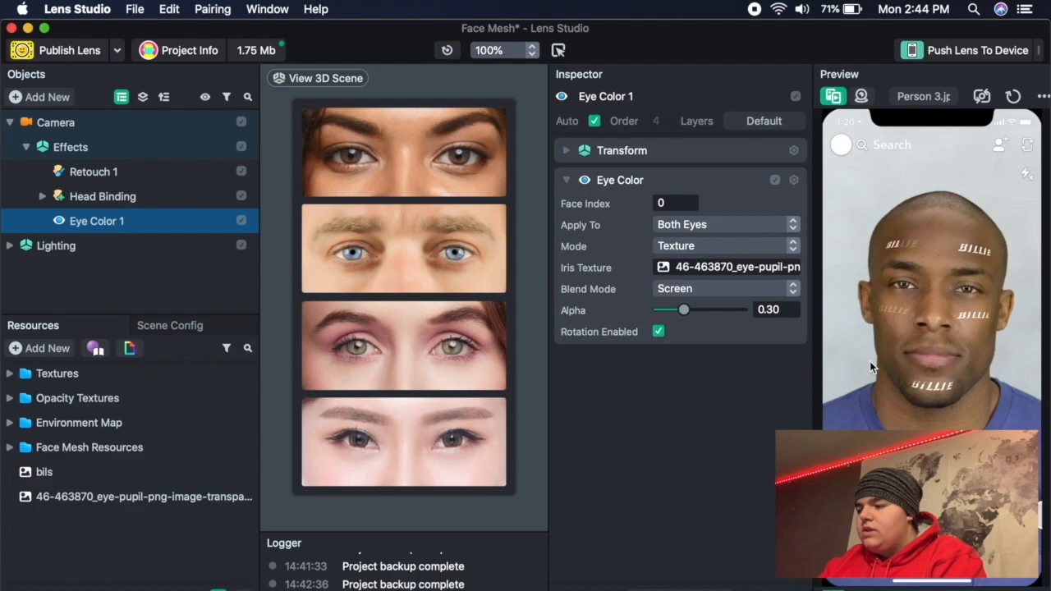
Add a Screen Image object to the scene
{"action": "left_click", "coordinate": [32, 98]}
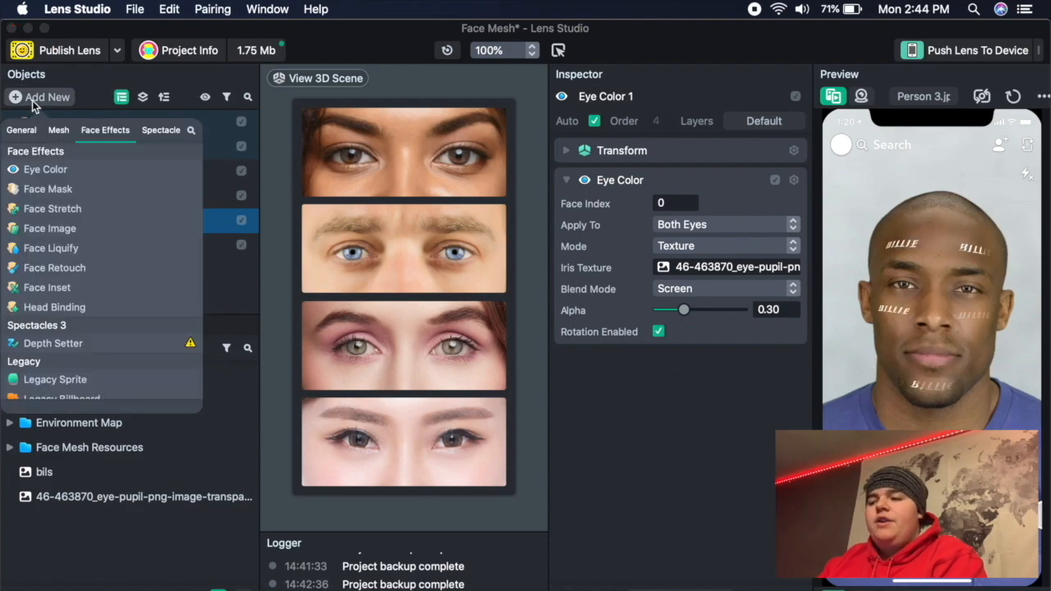
{"action": "left_click", "coordinate": [21, 130]}
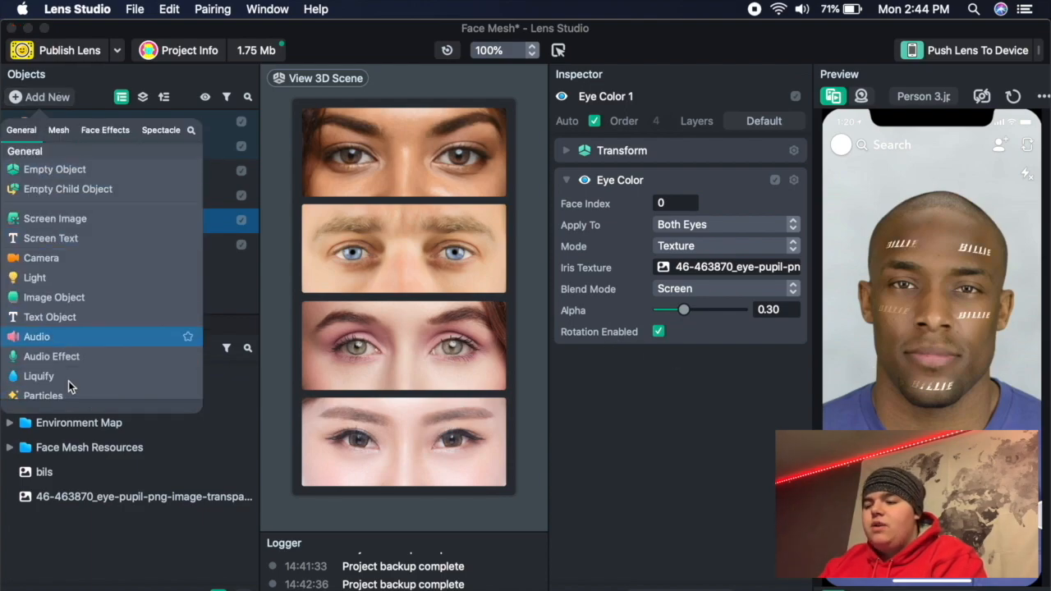
{"action": "left_click", "coordinate": [79, 218]}
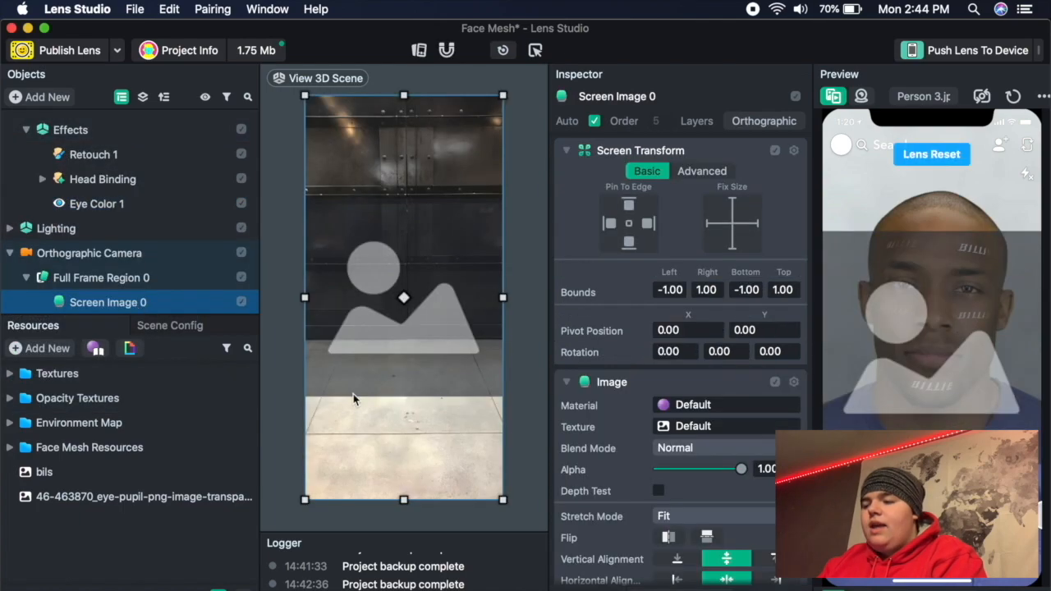
Import giphy.gif from the grains/leaks folder and assign it as the Screen Image's texture
{"action": "left_click", "coordinate": [53, 351]}
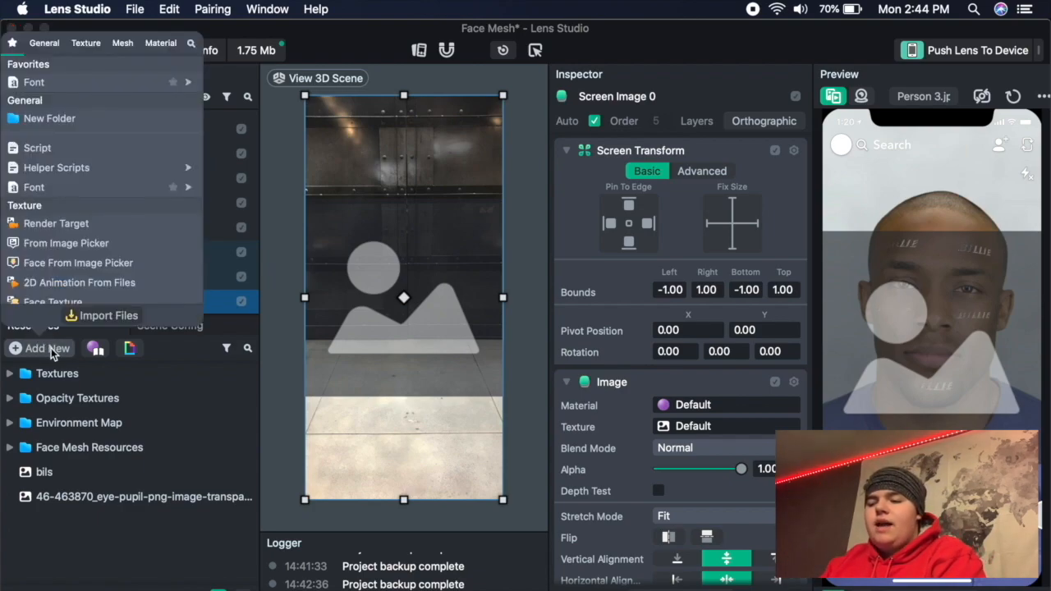
{"action": "left_click", "coordinate": [88, 319]}
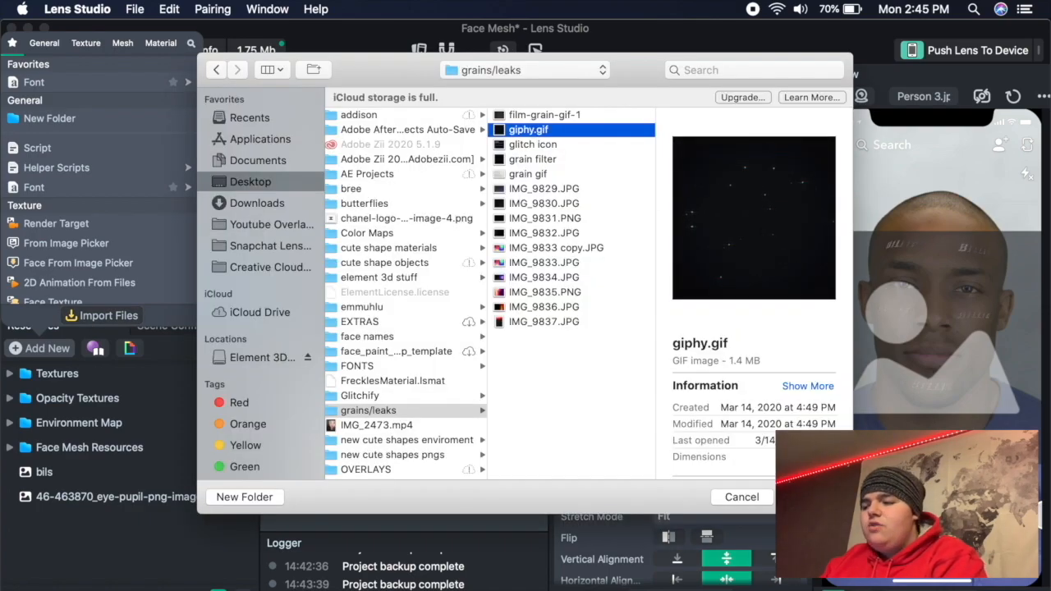
{"action": "key", "text": "Return"}
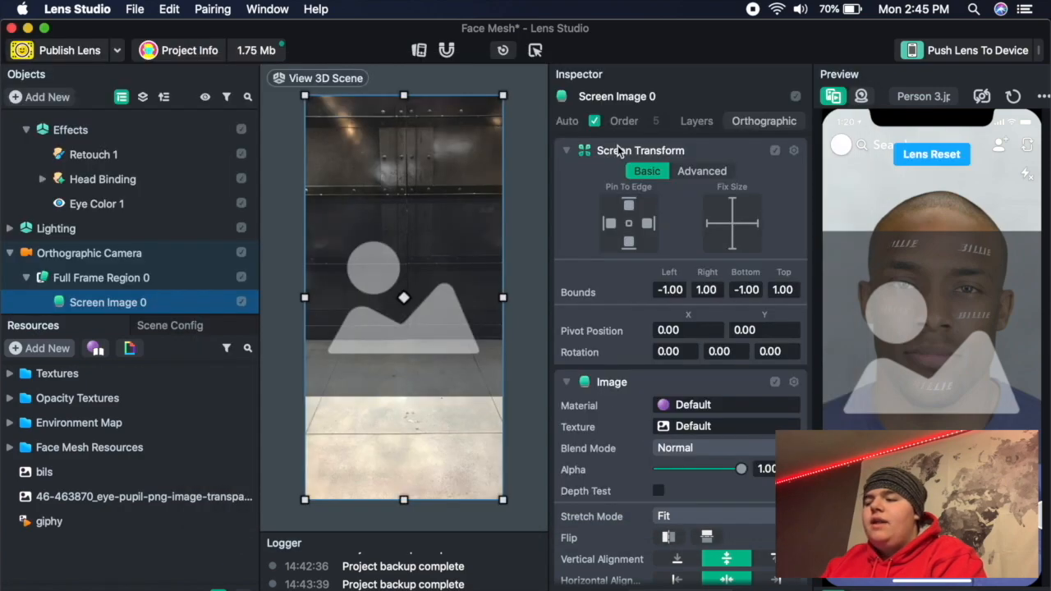
{"action": "left_click", "coordinate": [671, 428]}
{"action": "left_click", "coordinate": [393, 293]}
{"action": "left_click", "coordinate": [698, 484]}
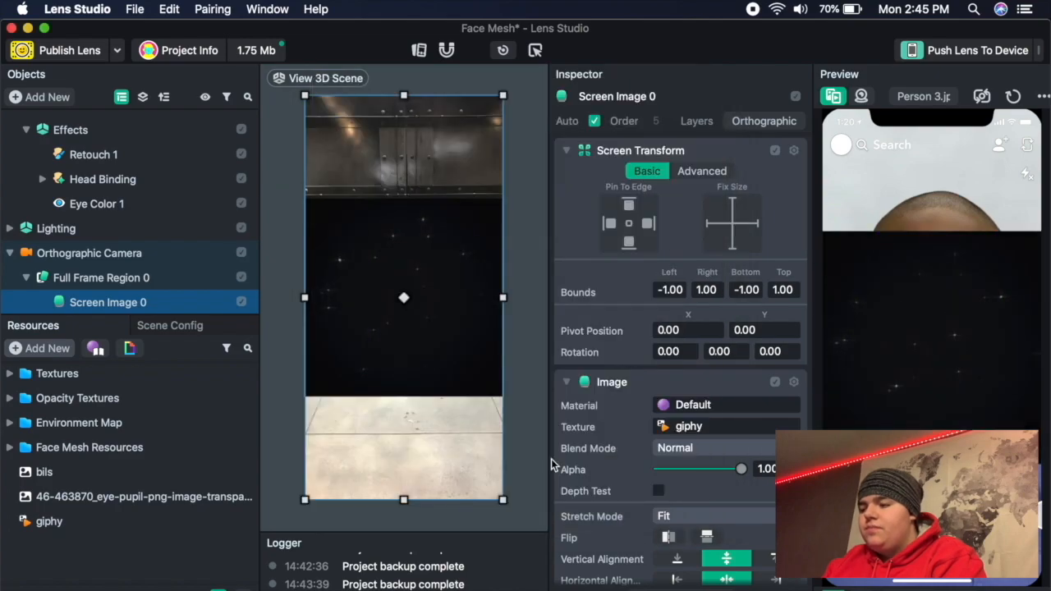
Enlarge the Screen Image past the frame to bounds of about -1.84 left, 3.04 right, -2.02 bottom and 1.99 top
{"action": "scroll", "coordinate": [423, 377], "scroll_direction": "up", "scroll_amount": 2}
{"action": "scroll", "coordinate": [423, 377], "scroll_direction": "down", "scroll_amount": 5}
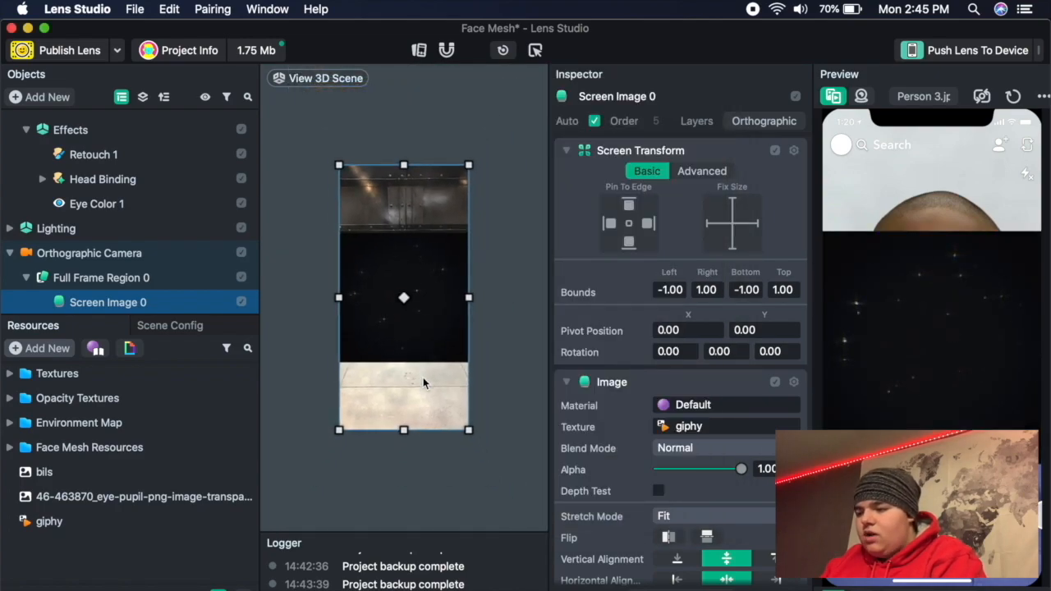
{"action": "scroll", "coordinate": [423, 377], "scroll_direction": "down", "scroll_amount": 1}
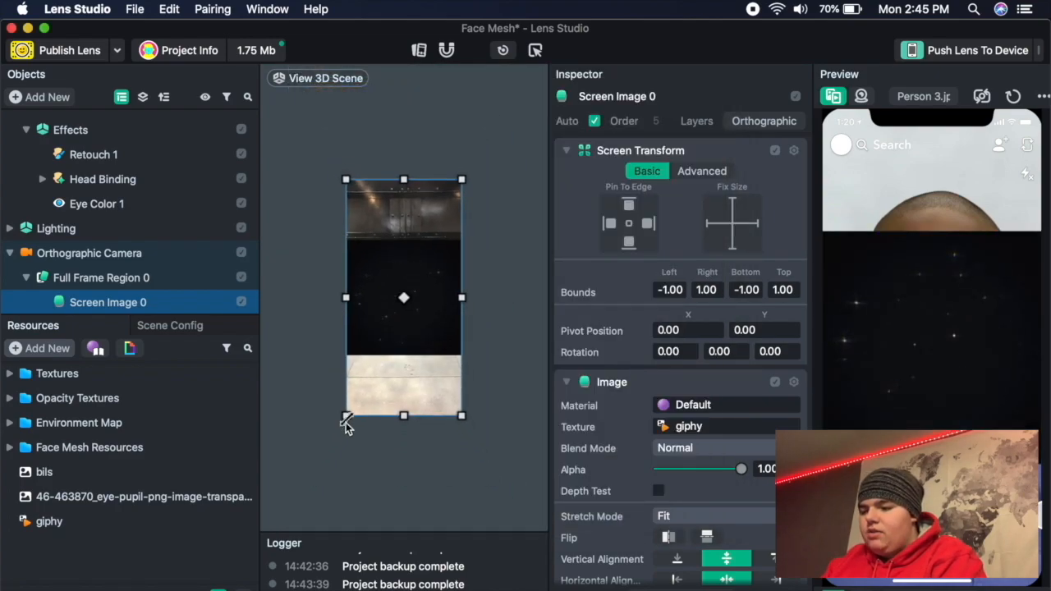
{"action": "left_click_drag", "start_coordinate": [346, 417], "coordinate": [294, 512]}
{"action": "left_click_drag", "start_coordinate": [463, 180], "coordinate": [537, 109]}
{"action": "scroll", "coordinate": [393, 216], "scroll_direction": "up", "scroll_amount": 1}
{"action": "scroll", "coordinate": [393, 216], "scroll_direction": "down", "scroll_amount": 5}
{"action": "left_click_drag", "start_coordinate": [495, 169], "coordinate": [521, 123]}
{"action": "left_click_drag", "start_coordinate": [352, 434], "coordinate": [356, 455]}
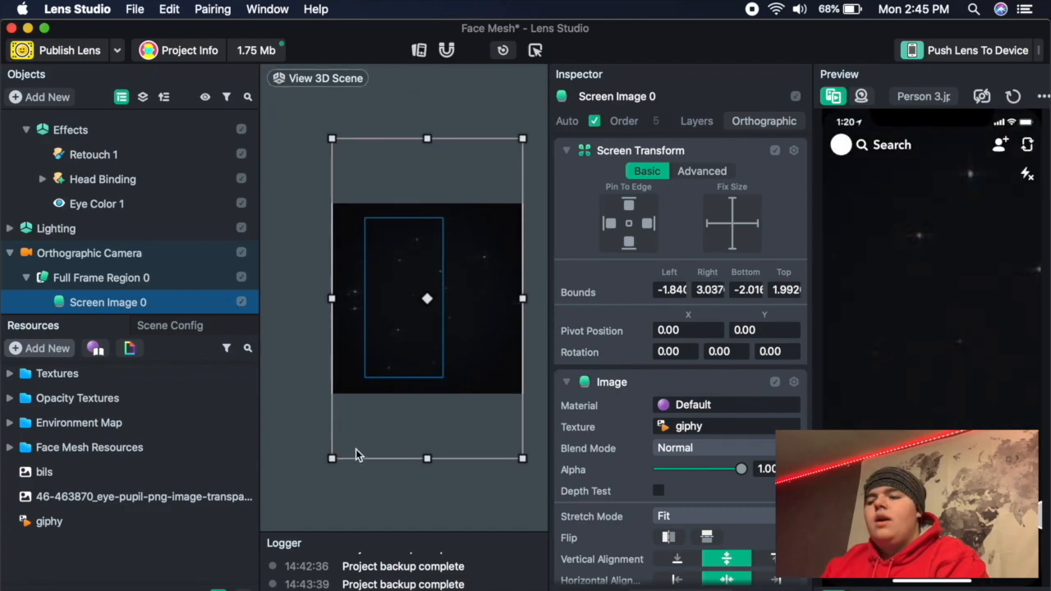
Set the Screen Image's blend mode to Screen and its alpha to 0.60
{"action": "left_click", "coordinate": [673, 448]}
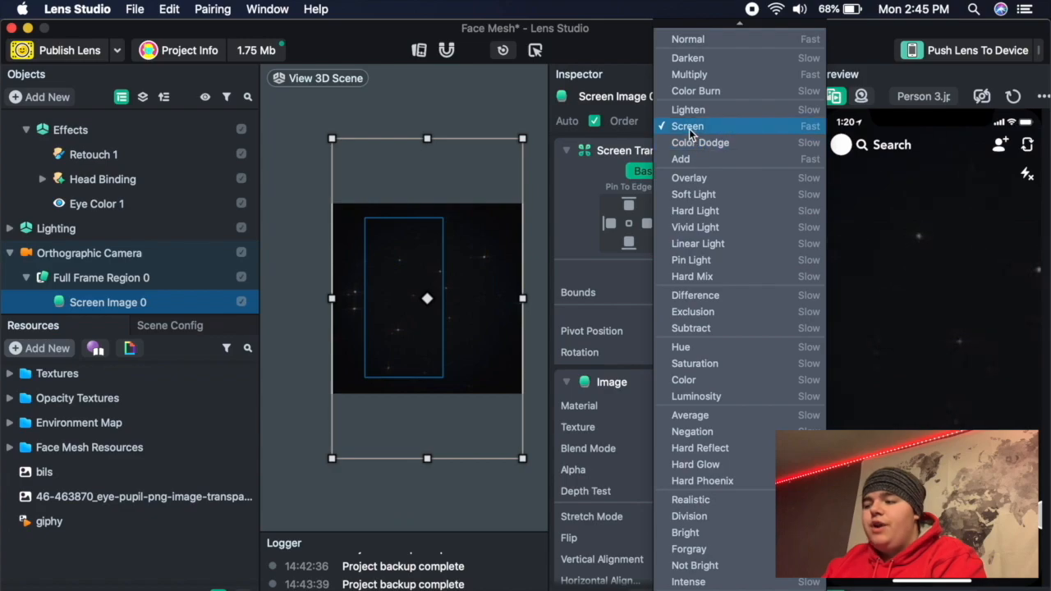
{"action": "left_click", "coordinate": [688, 127]}
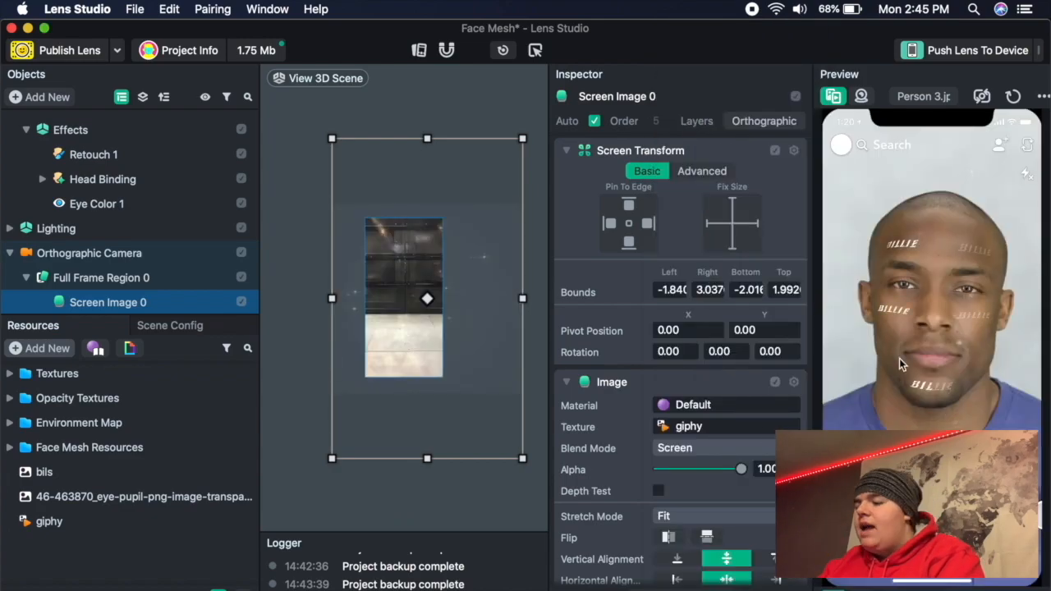
{"action": "left_click", "coordinate": [703, 471]}
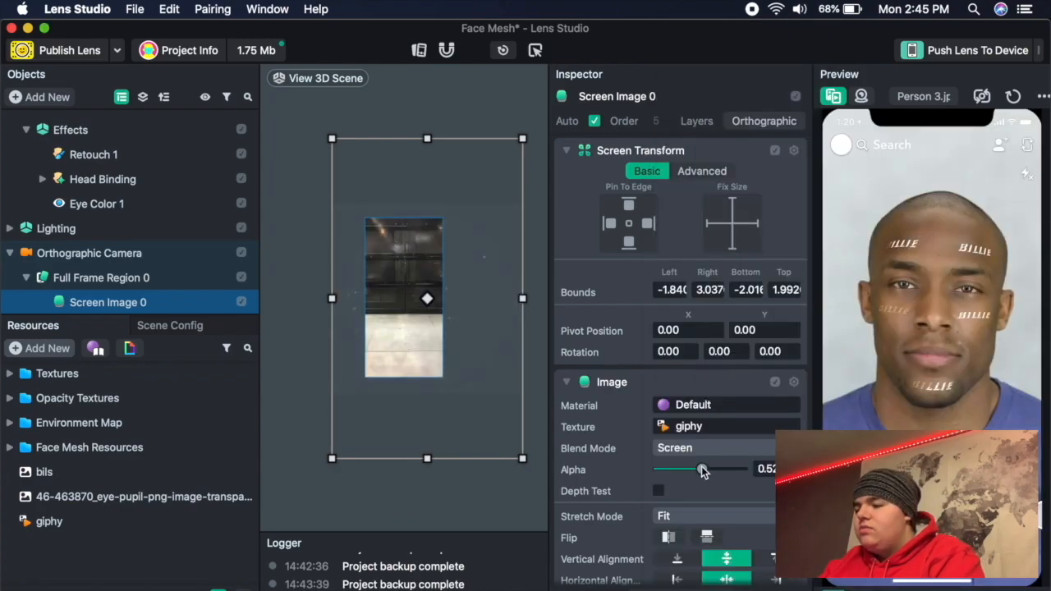
{"action": "left_click_drag", "start_coordinate": [719, 474], "coordinate": [708, 471]}
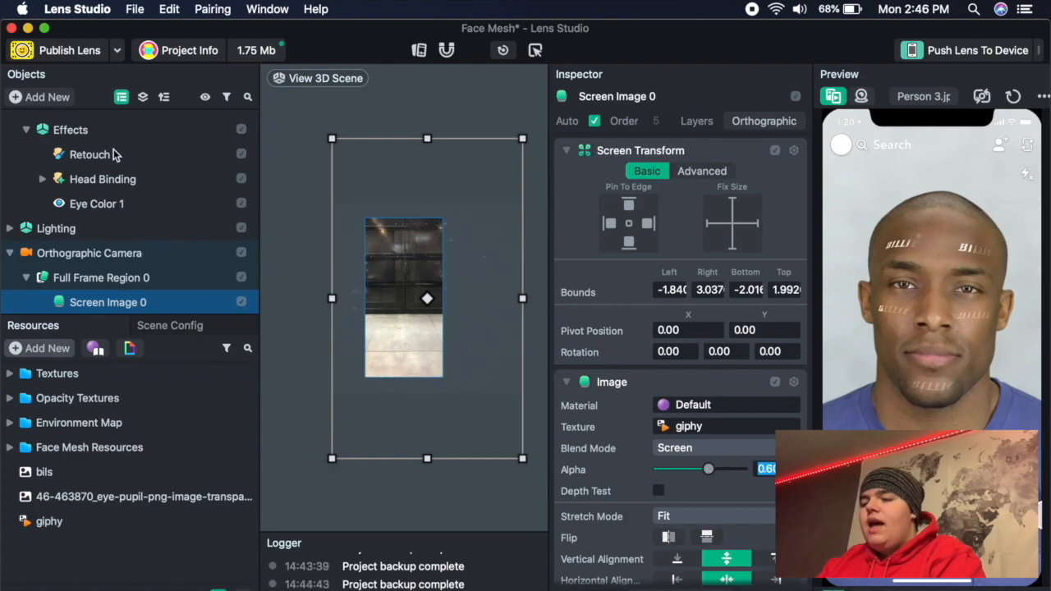
Add a Color Correction post effect using IMG_8908 as its texture, with alpha at 0.50
{"action": "left_click", "coordinate": [47, 97]}
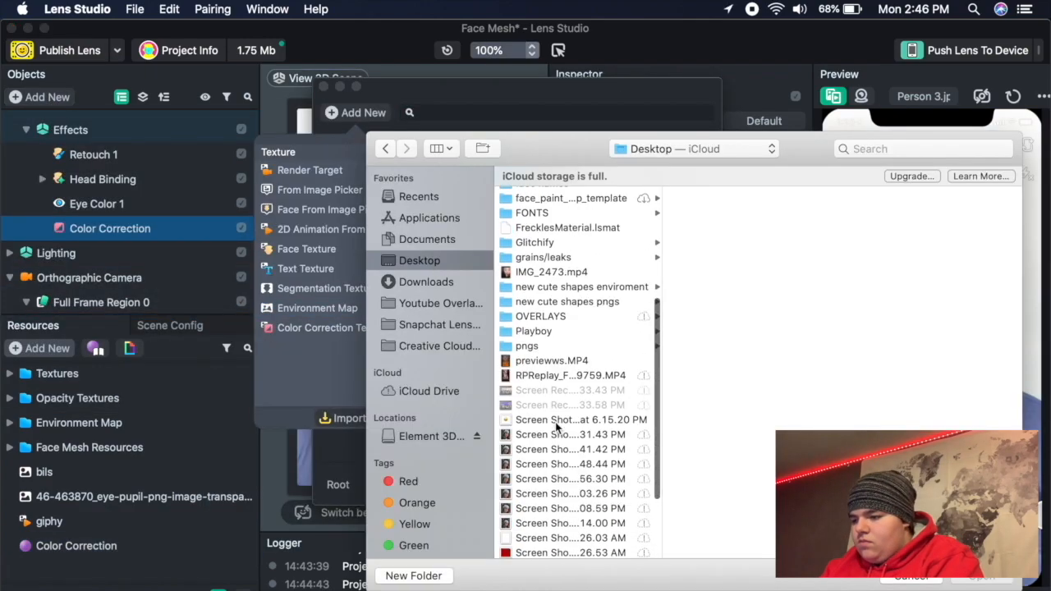
{"action": "left_click", "coordinate": [697, 484]}
{"action": "left_click_drag", "start_coordinate": [704, 325], "coordinate": [700, 324]}
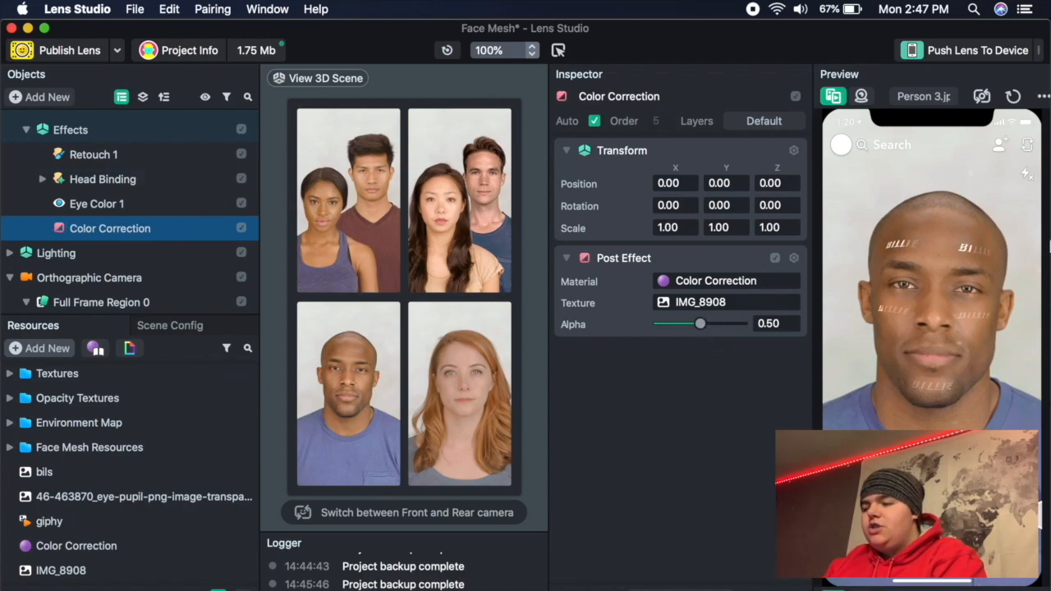
Open the project info and choose a lens icon image from the face names folder
{"action": "left_click", "coordinate": [185, 58]}
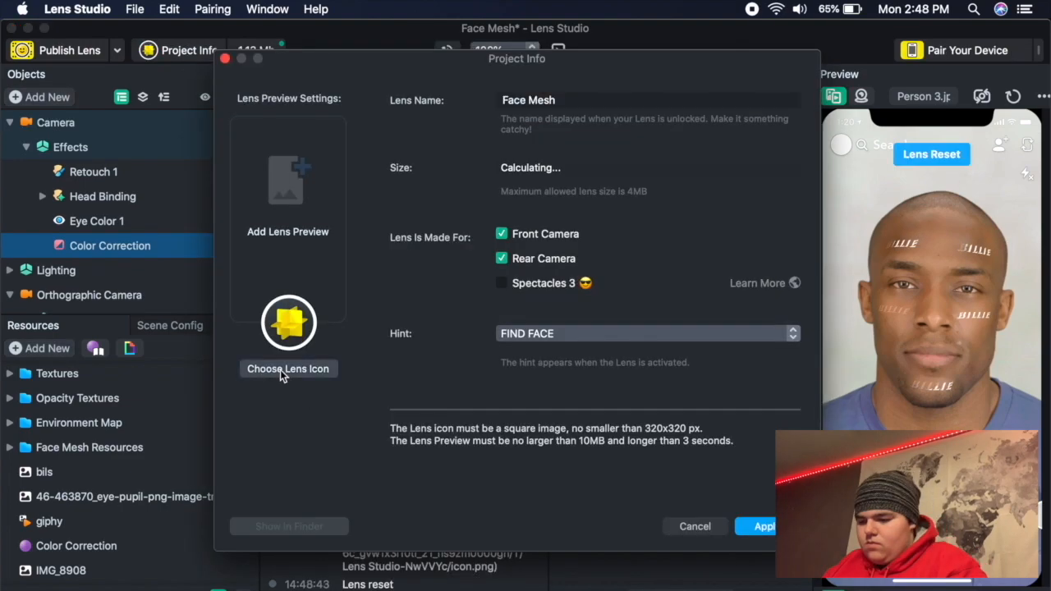
{"action": "left_click", "coordinate": [280, 370]}
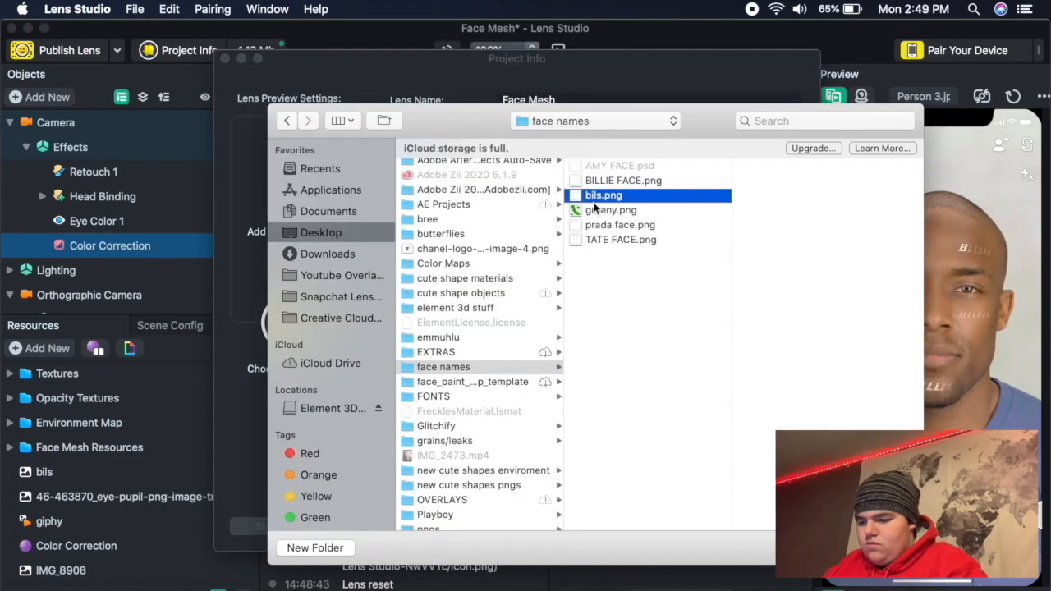